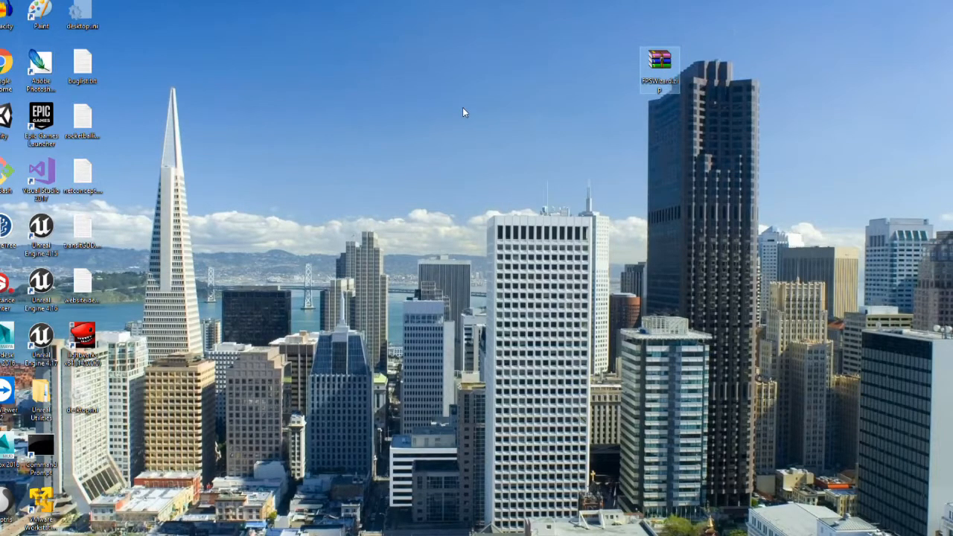
# - Launch Unreal Engine 4.17.2 from the Epic Games Launcher and start setting up a new project
pyautogui.doubleClick(43, 127)
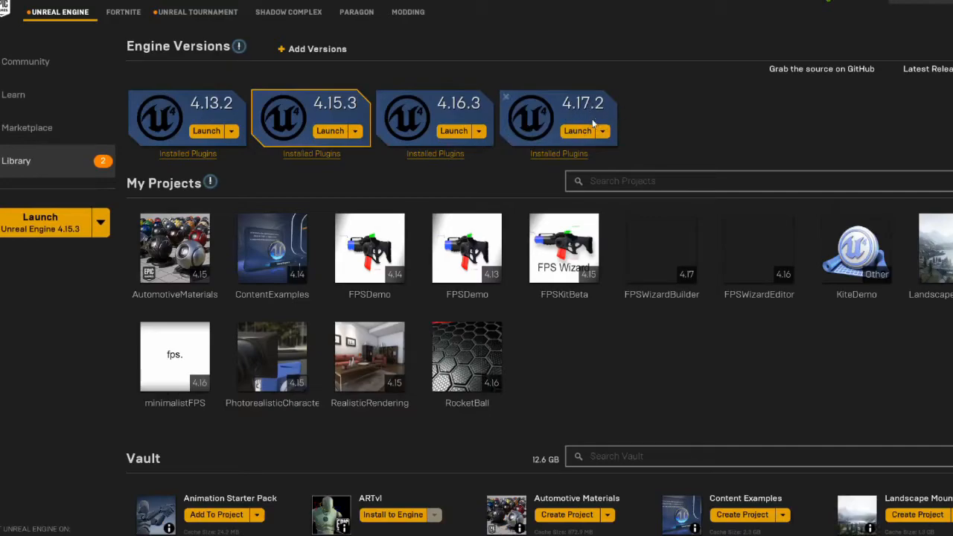
pyautogui.click(569, 136)
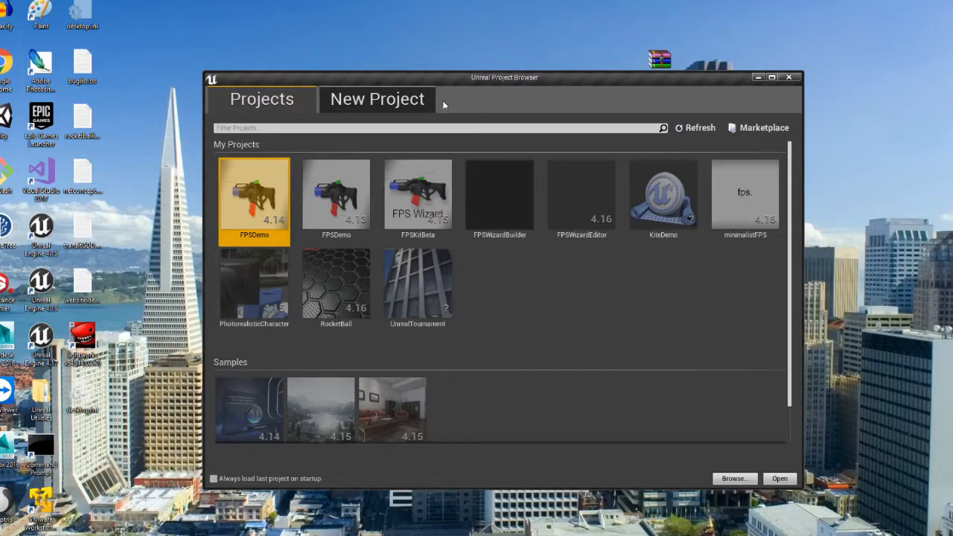
pyautogui.click(412, 101)
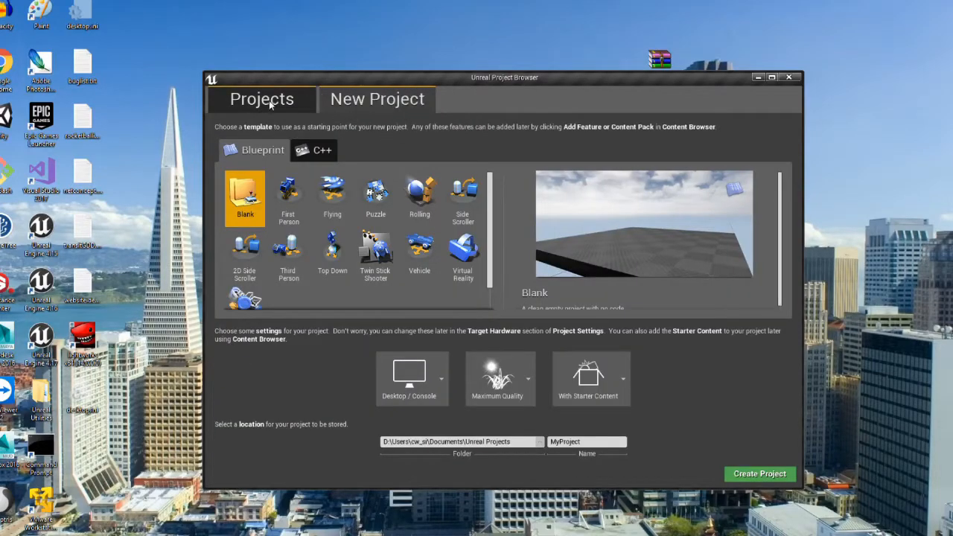
pyautogui.click(294, 104)
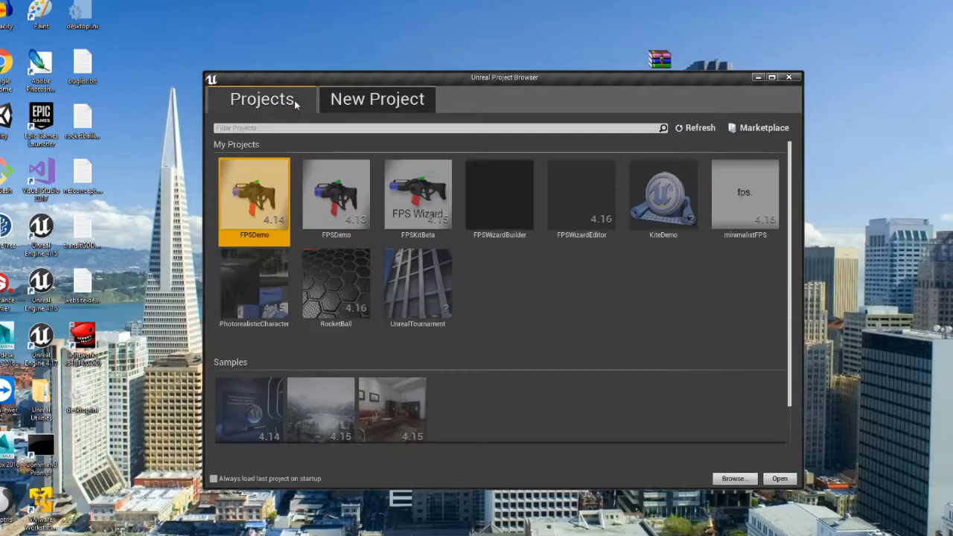
pyautogui.click(396, 105)
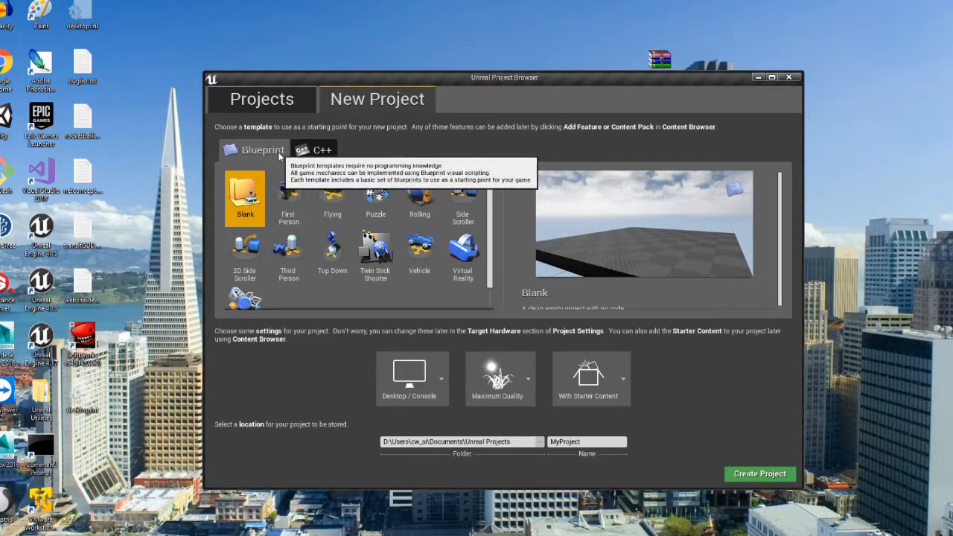
# - Review the Blueprint and C++ templates and the quality and starter content options for the new project
pyautogui.scroll(-1, 365, 252)
pyautogui.scroll(1, 368, 247)
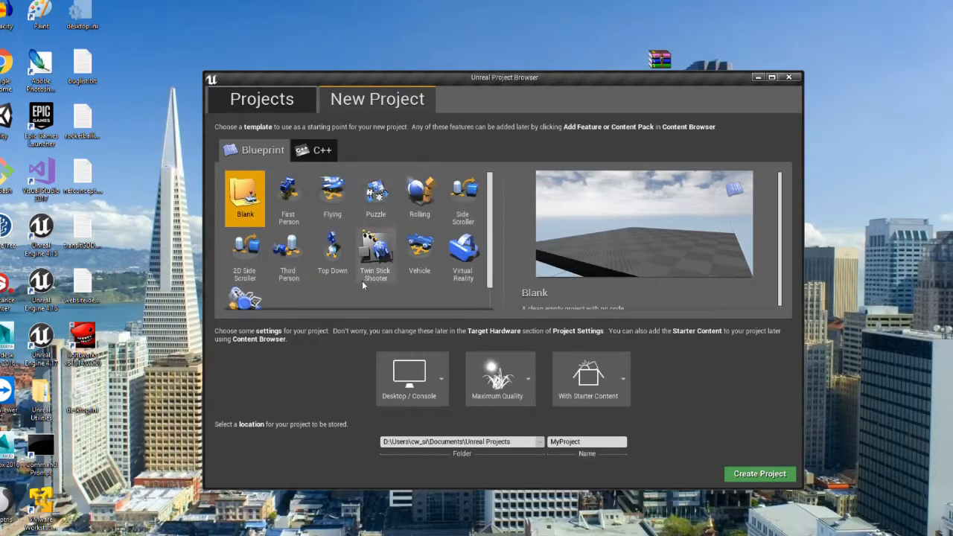
pyautogui.click(321, 150)
pyautogui.click(282, 149)
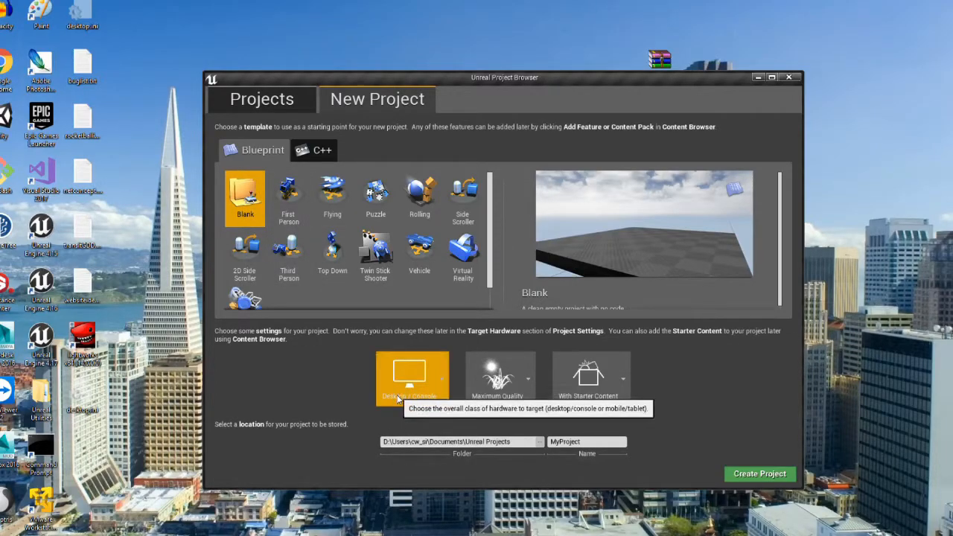
pyautogui.click(495, 381)
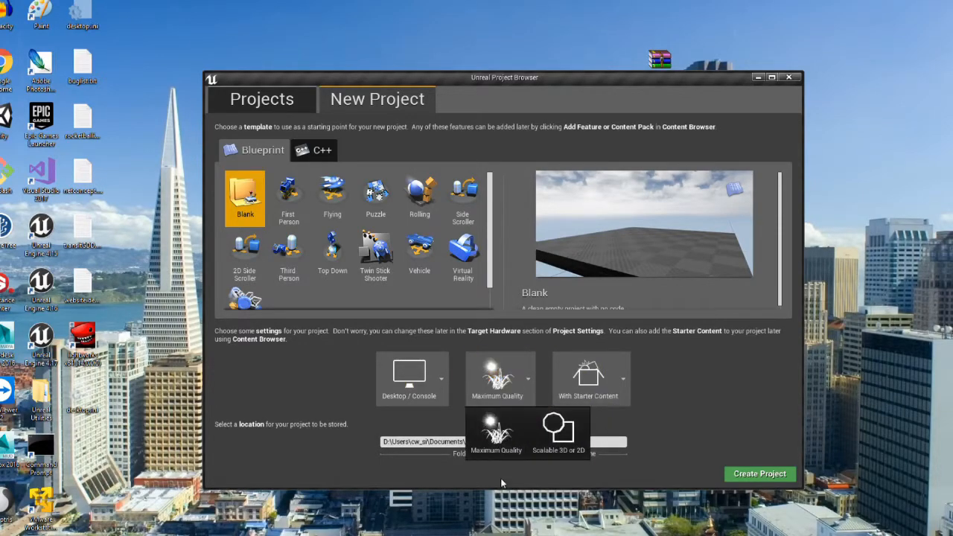
pyautogui.click(515, 384)
pyautogui.click(594, 384)
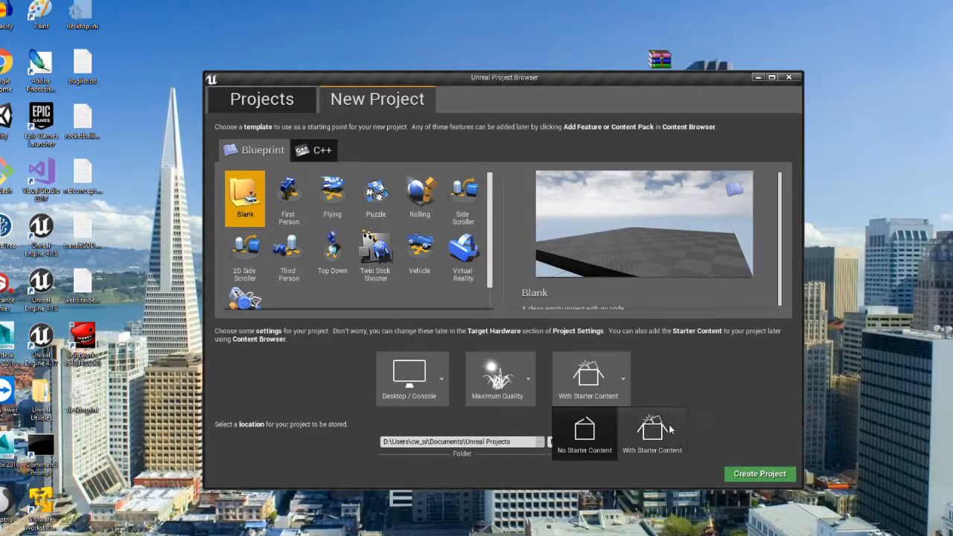
pyautogui.click(626, 378)
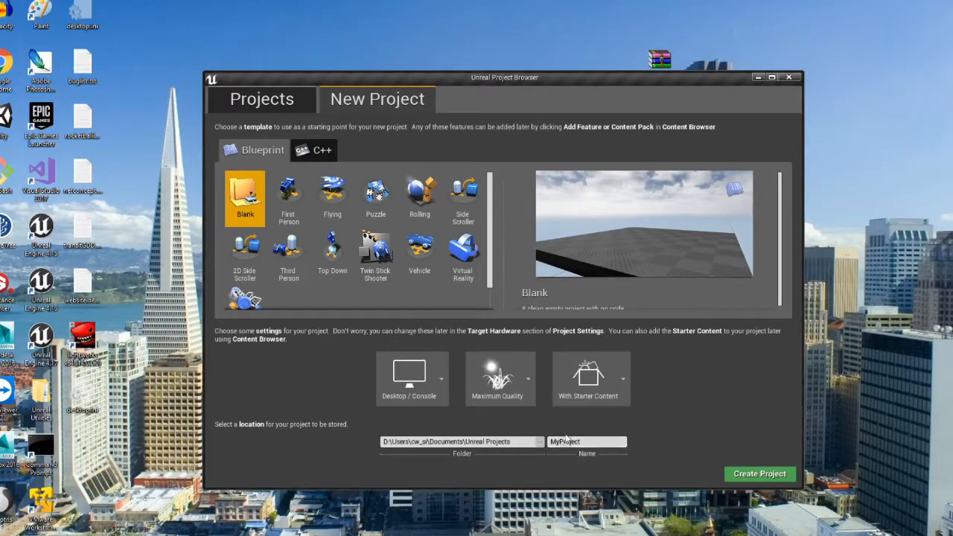
# - Create the blank Blueprint project MyProject with starter content in the default Unreal Projects folder
pyautogui.click(384, 442)
pyautogui.moveTo(512, 441); pyautogui.dragTo(381, 442)
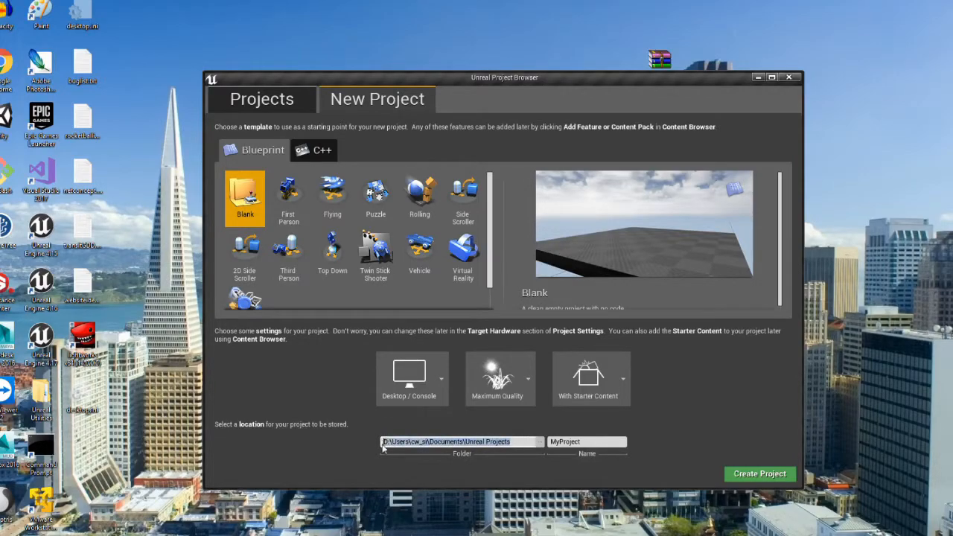
pyautogui.click(514, 442)
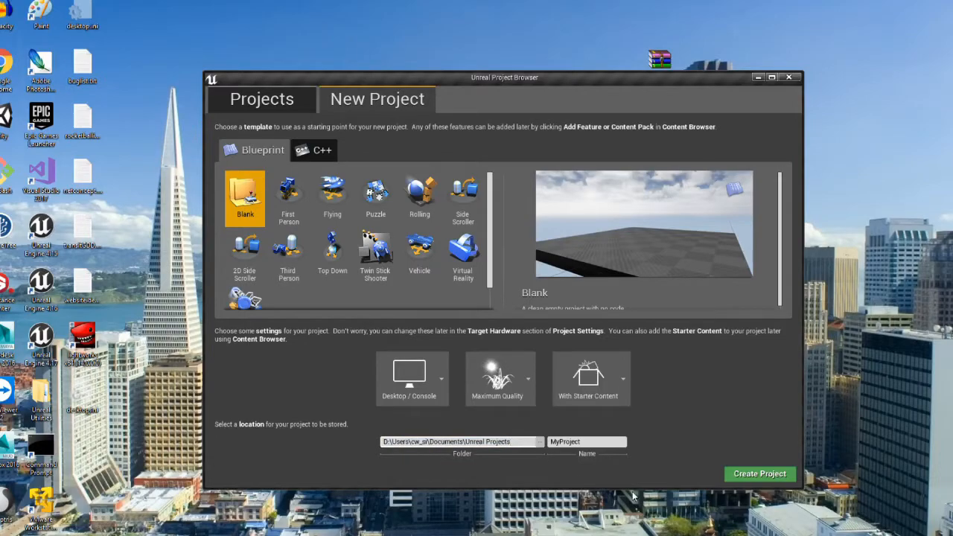
pyautogui.click(773, 477)
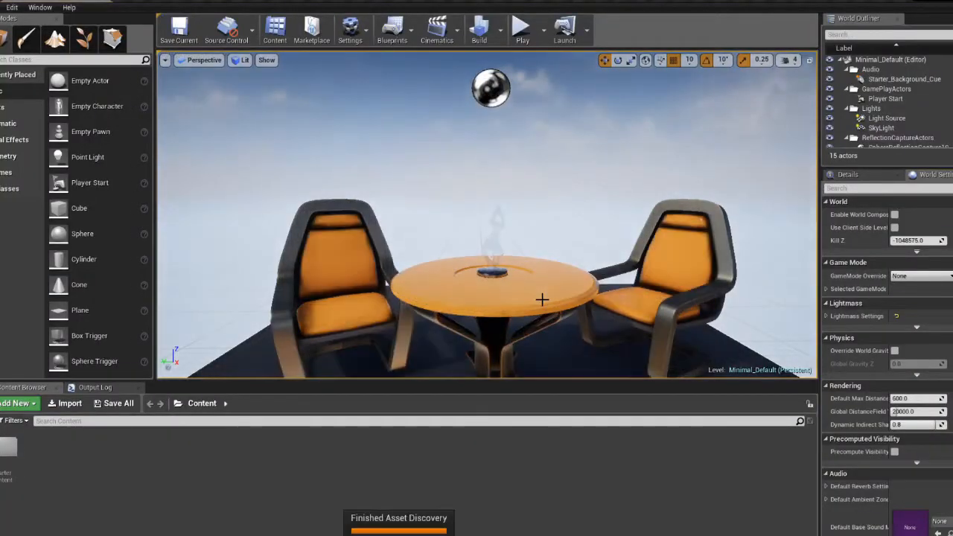
pyautogui.moveTo(547, 257)
pyautogui.mouseDown(button='right')
pyautogui.moveTo(521, 306)
pyautogui.moveTo(601, 286)
pyautogui.moveTo(562, 275)
pyautogui.moveTo(546, 255)
pyautogui.mouseUp(button='right')
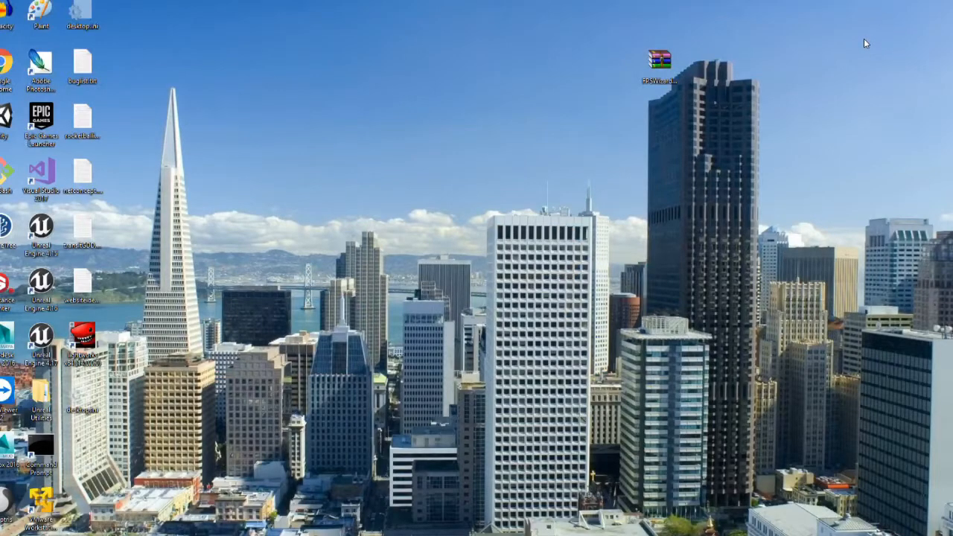
# - Switch to File Explorer and open the MyProject folder inside Unreal Projects under Users on the D: drive
pyautogui.press('super')
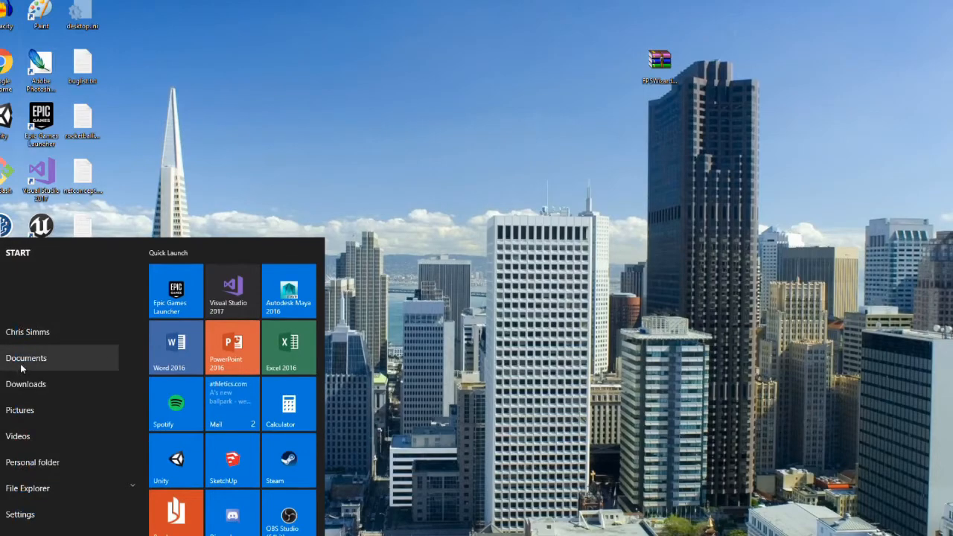
pyautogui.click(33, 357)
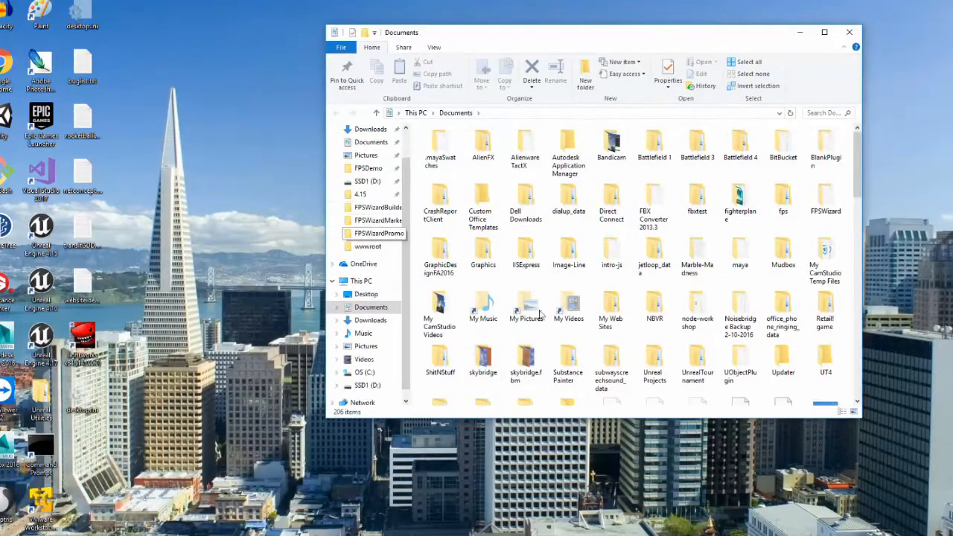
pyautogui.scroll(-6, 661, 353)
pyautogui.scroll(6, 655, 298)
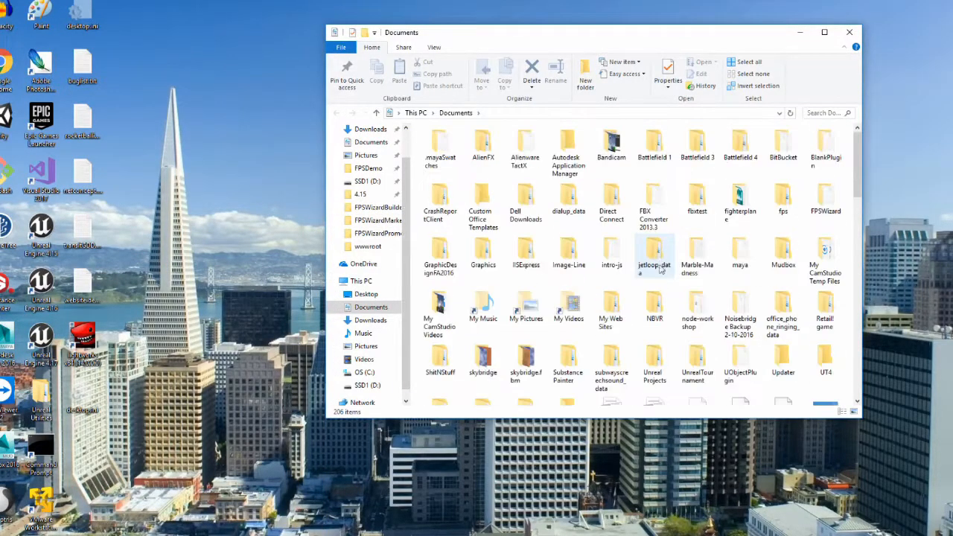
pyautogui.click(366, 385)
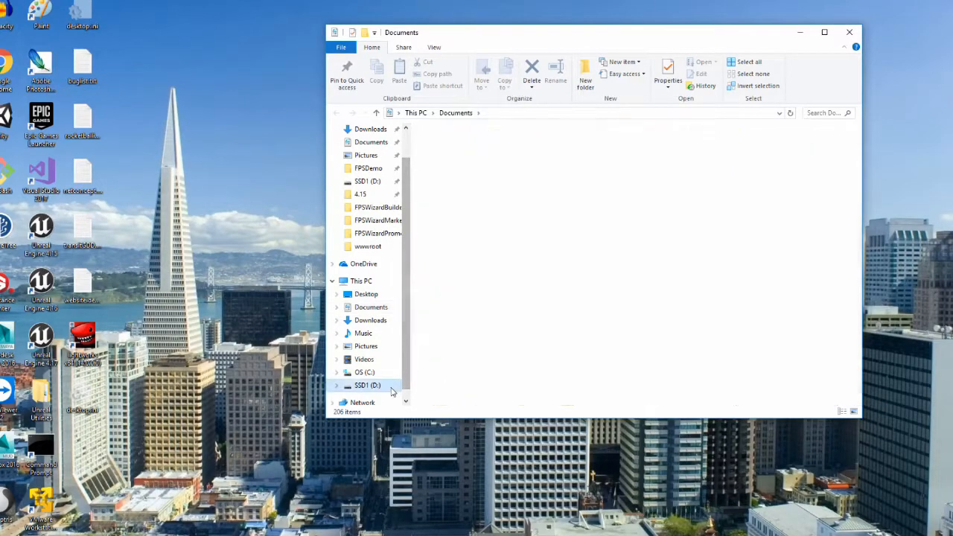
pyautogui.scroll(-2, 468, 283)
pyautogui.doubleClick(465, 297)
pyautogui.doubleClick(478, 149)
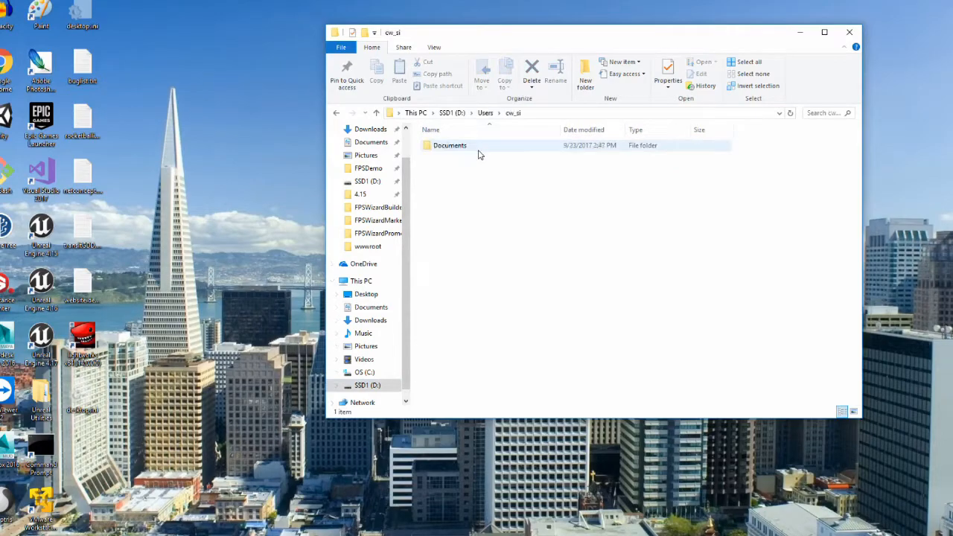
pyautogui.doubleClick(479, 150)
pyautogui.doubleClick(478, 157)
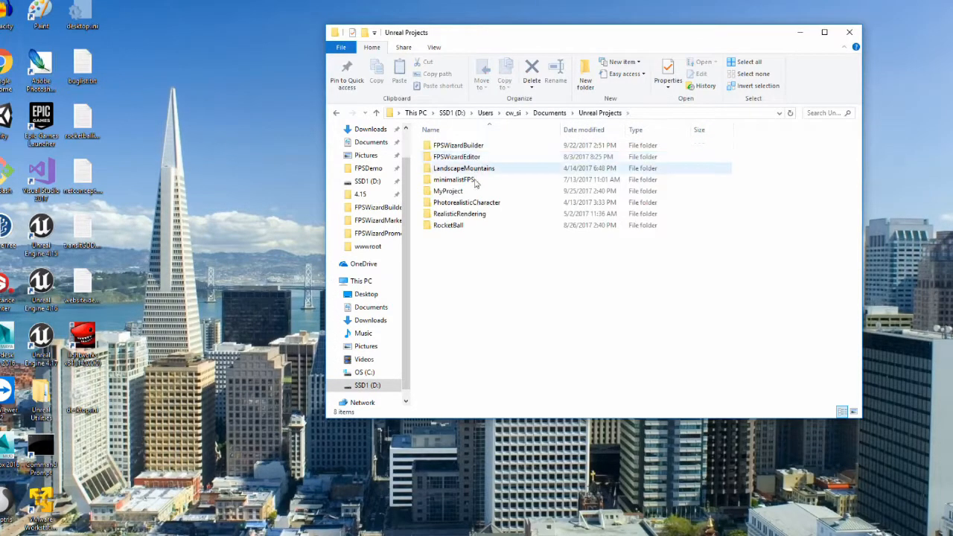
pyautogui.doubleClick(471, 194)
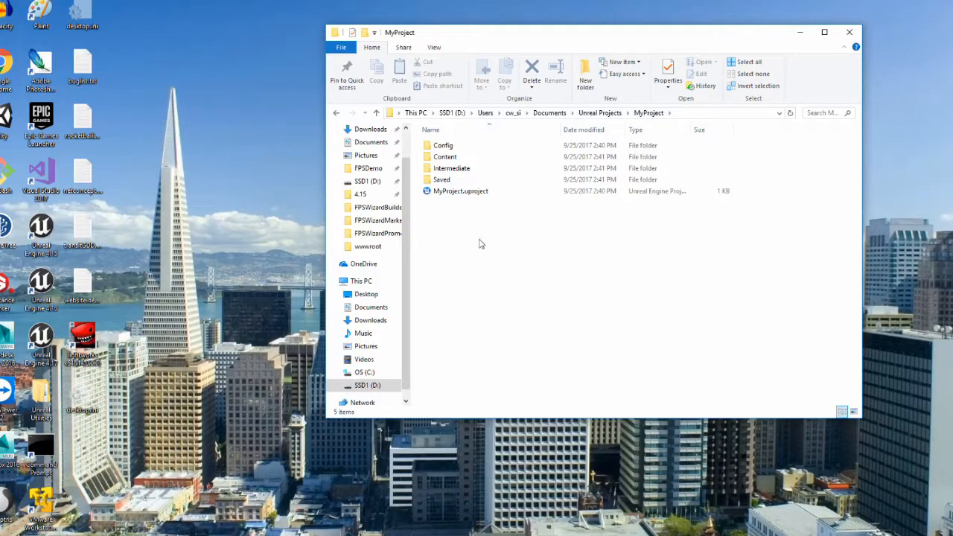
# - Create a folder named Plugins inside the MyProject folder and close the window
pyautogui.click(585, 82)
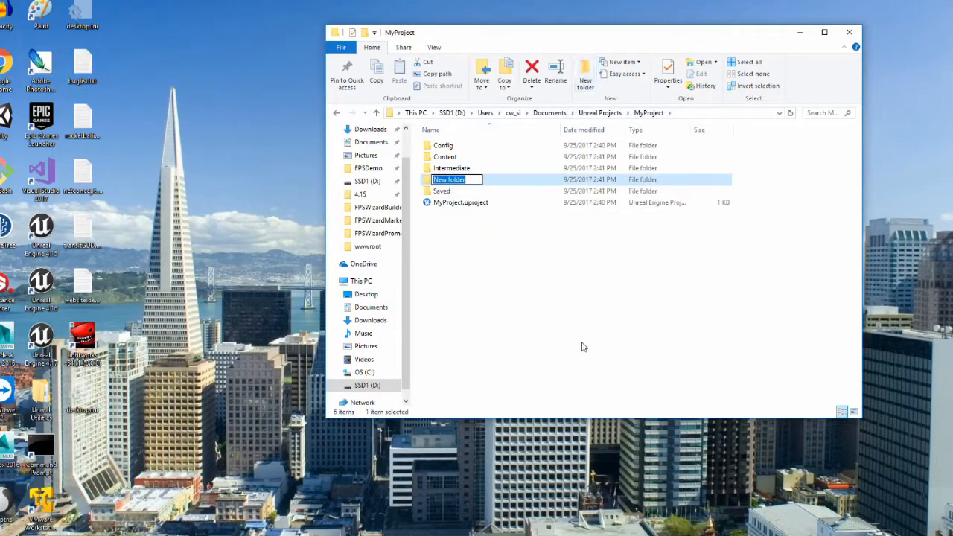
pyautogui.write('Plugins')
pyautogui.press('Return')
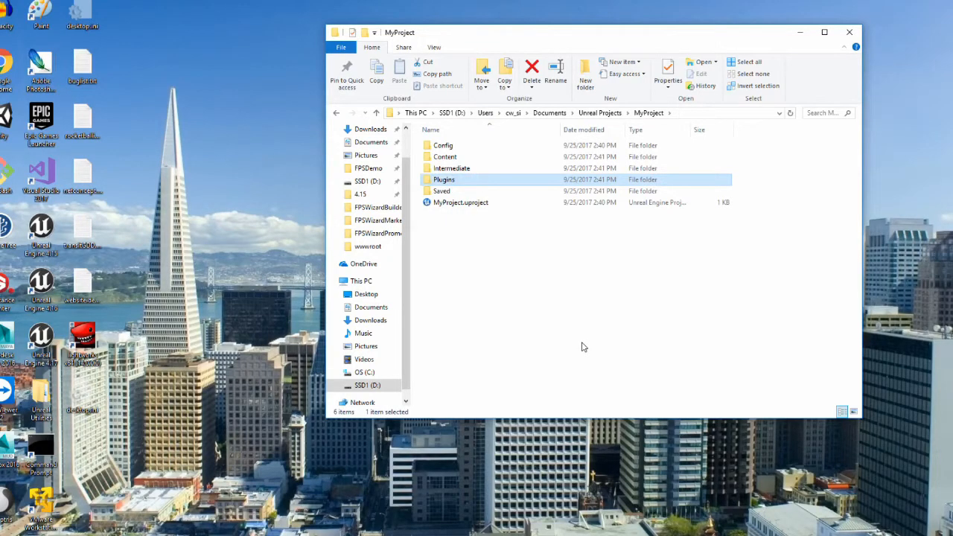
pyautogui.click(849, 32)
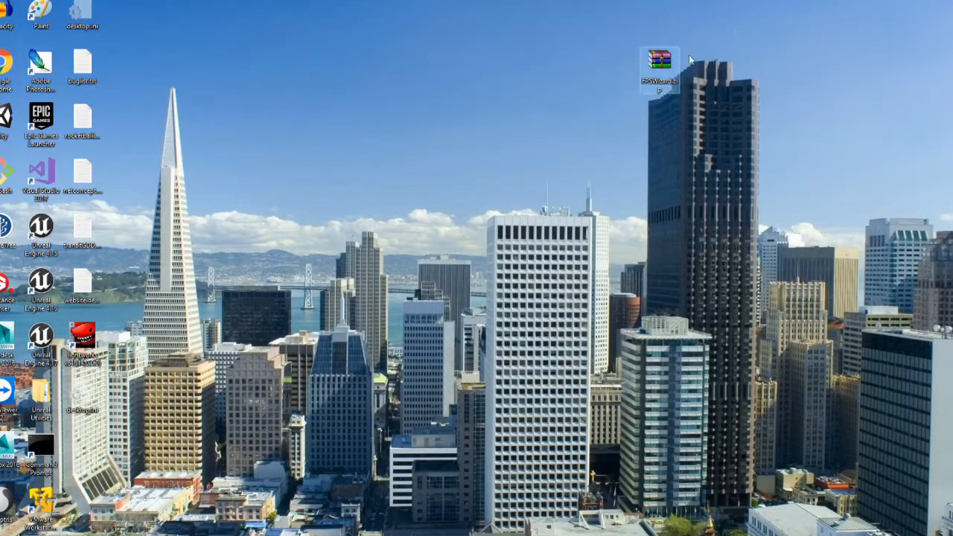
# - Open the extraction path and options for the FPSWizard.zip archive on the desktop
pyautogui.click(661, 84)
pyautogui.rightClick(662, 67)
pyautogui.click(717, 96)
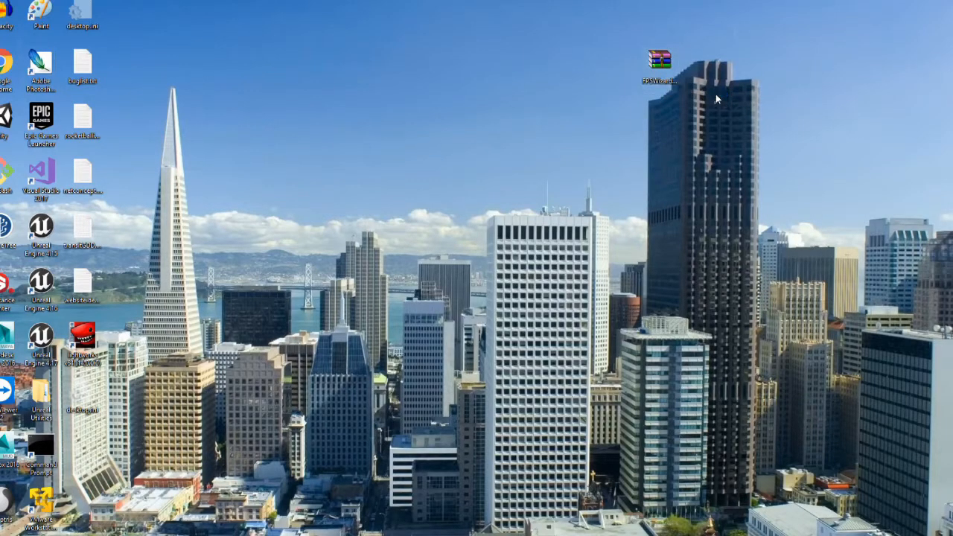
pyautogui.click(519, 313)
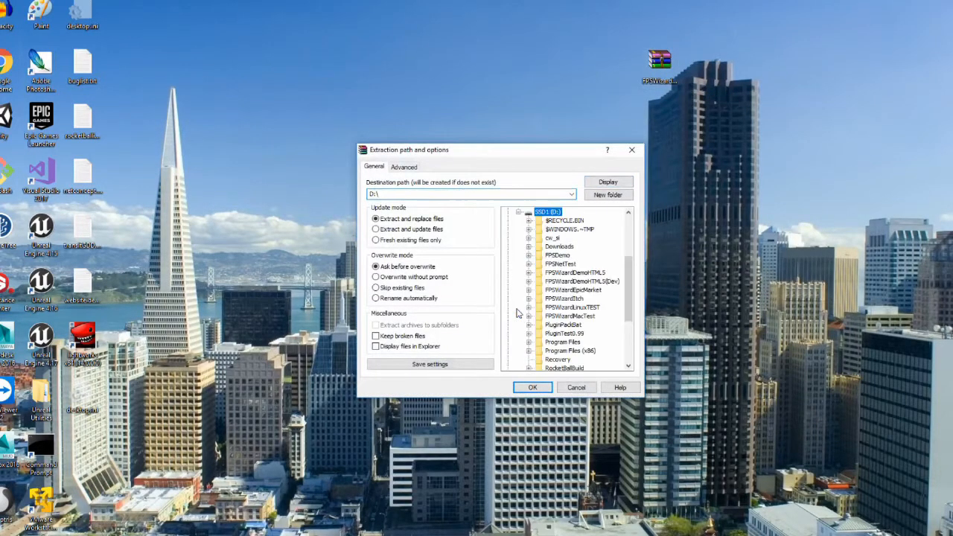
# - Extract the archive into the Plugins folder of MyProject, under Unreal Projects in the D: drive's Users folder
pyautogui.scroll(-2, 519, 313)
pyautogui.scroll(3, 529, 306)
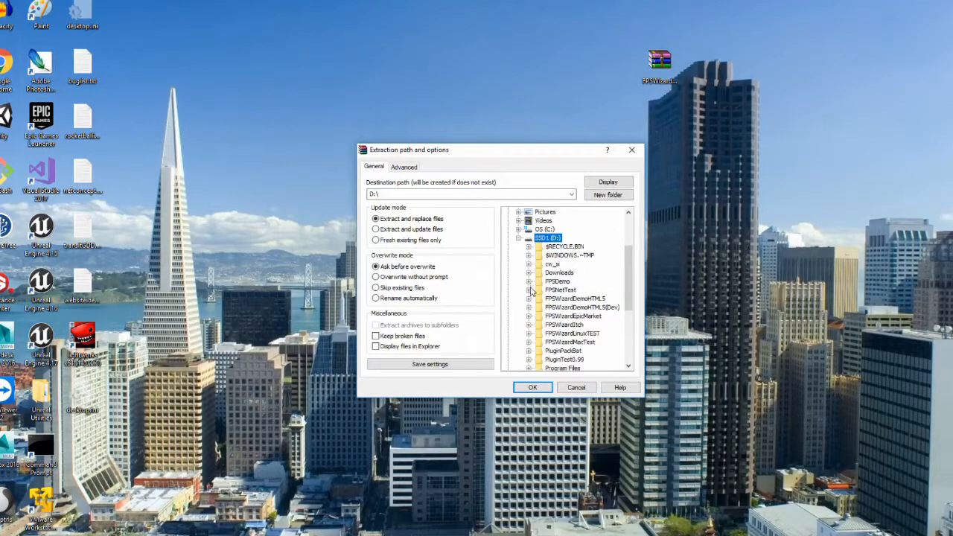
pyautogui.scroll(-2, 532, 292)
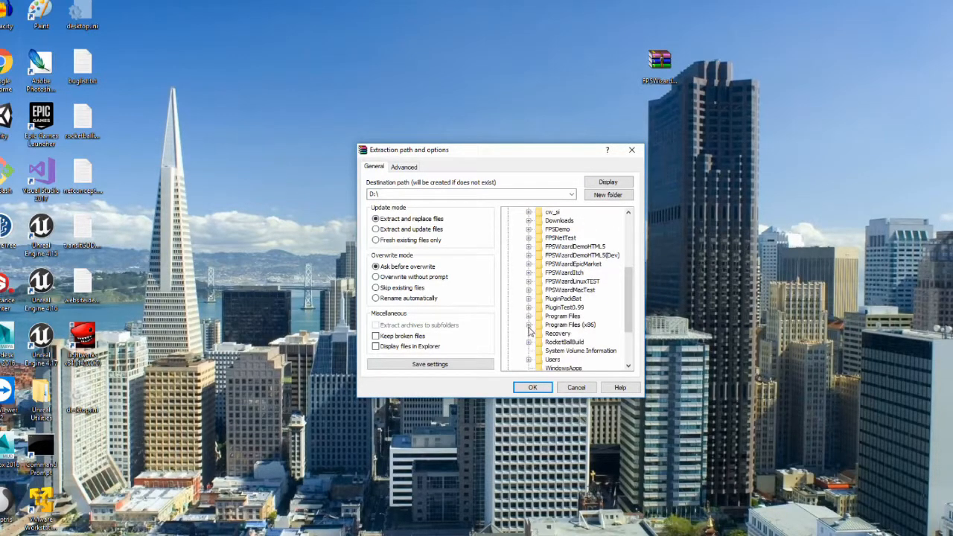
pyautogui.click(528, 359)
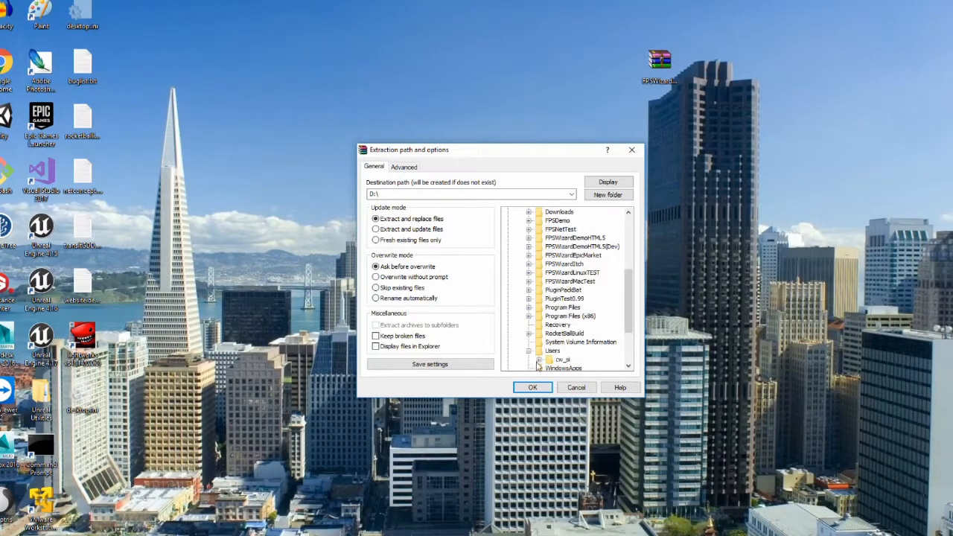
pyautogui.click(540, 360)
pyautogui.click(548, 360)
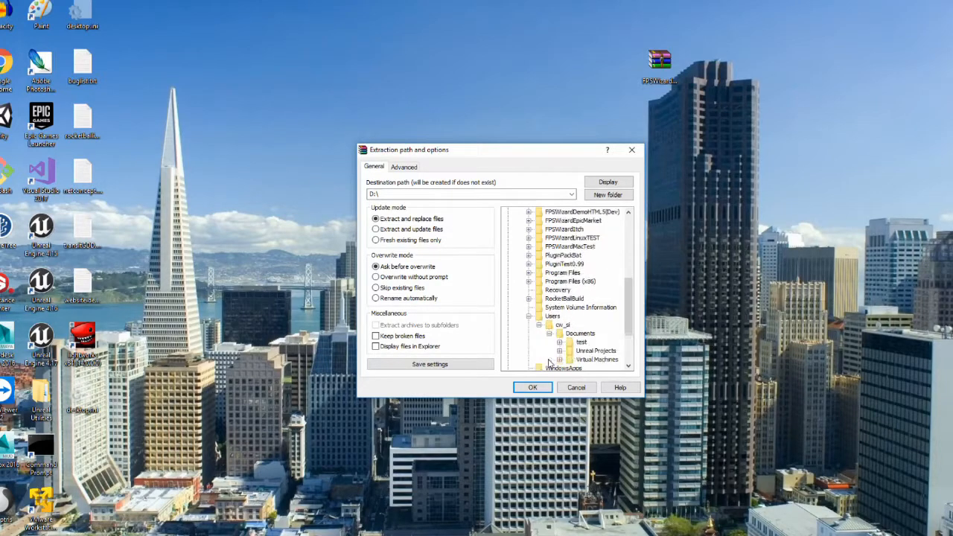
pyautogui.click(560, 350)
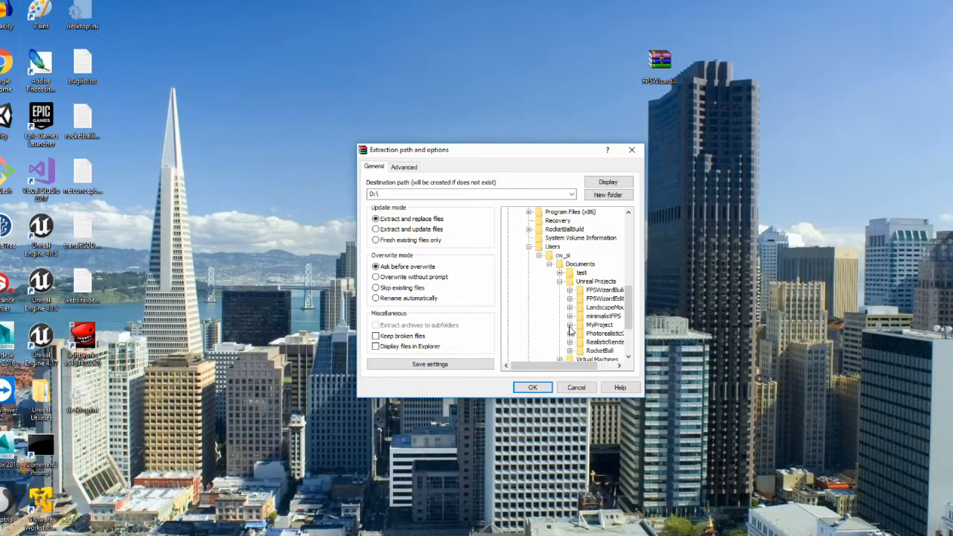
pyautogui.click(570, 325)
pyautogui.click(605, 342)
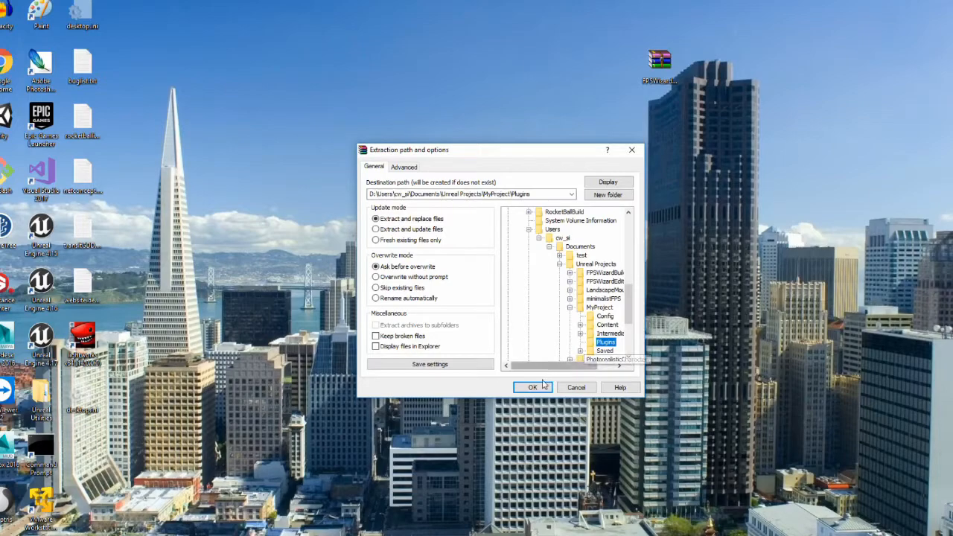
pyautogui.click(555, 194)
pyautogui.click(556, 193)
pyautogui.click(533, 386)
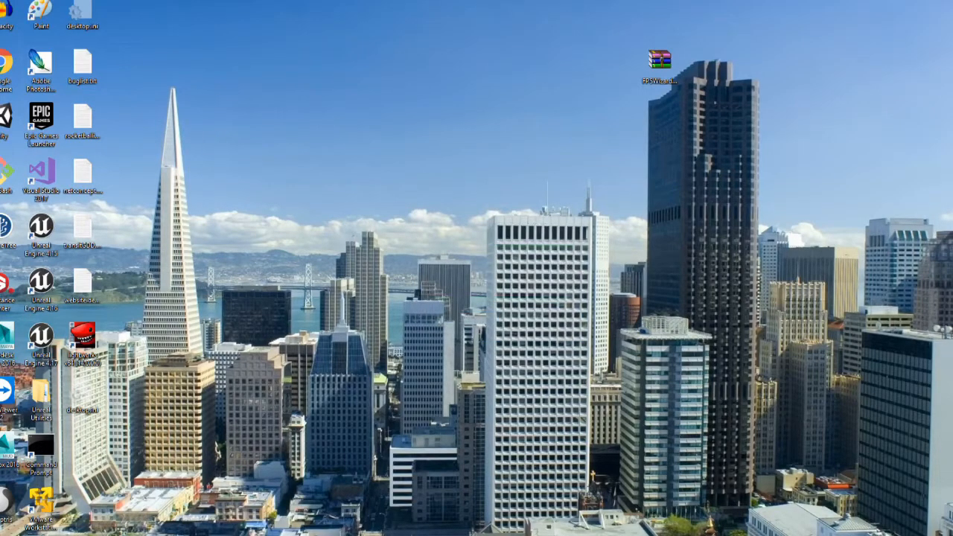
# - Browse to the FPSWizard folder inside MyProject's Plugins folder on the D: drive, check its extracted contents, and close the window
pyautogui.scroll(-3, 471, 300)
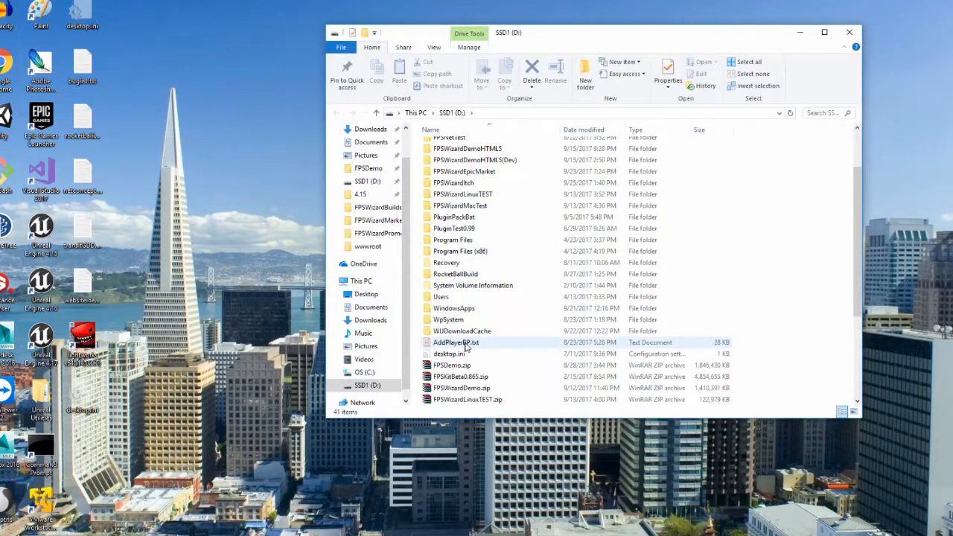
pyautogui.doubleClick(471, 298)
pyautogui.doubleClick(481, 144)
pyautogui.doubleClick(481, 145)
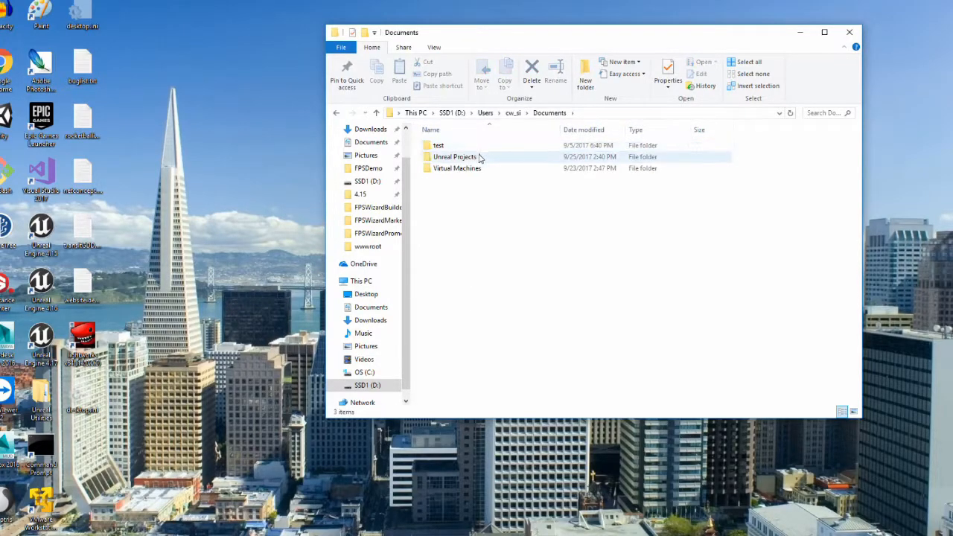
pyautogui.doubleClick(480, 157)
pyautogui.doubleClick(479, 192)
pyautogui.doubleClick(478, 181)
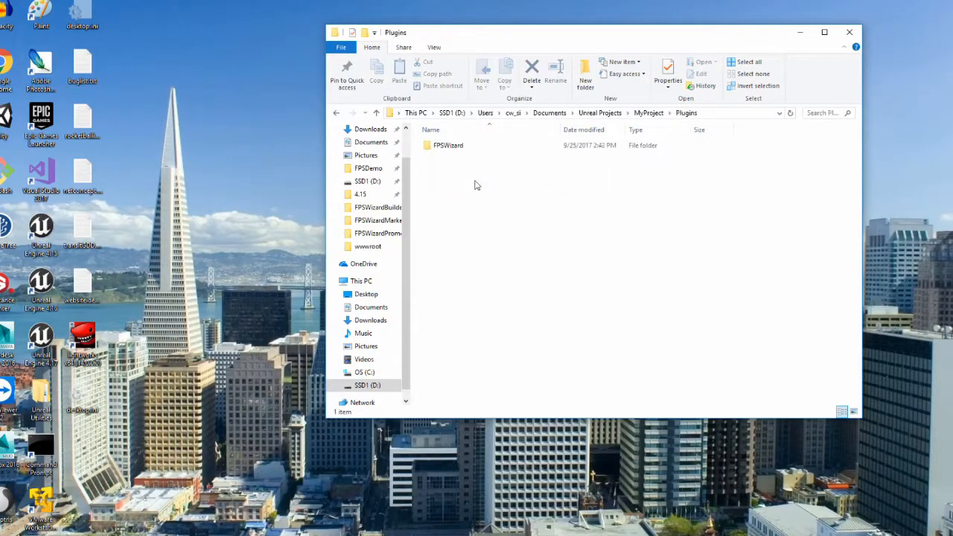
pyautogui.doubleClick(478, 149)
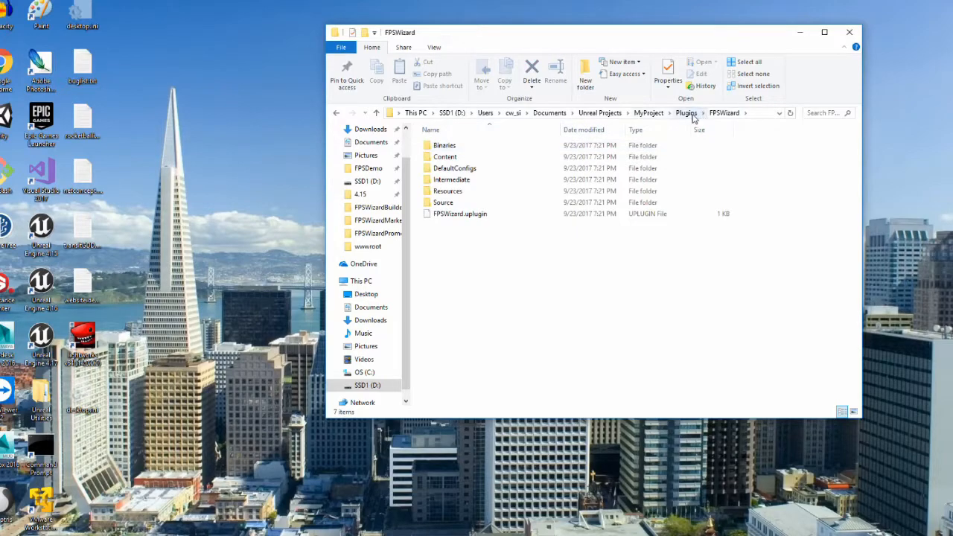
pyautogui.click(853, 32)
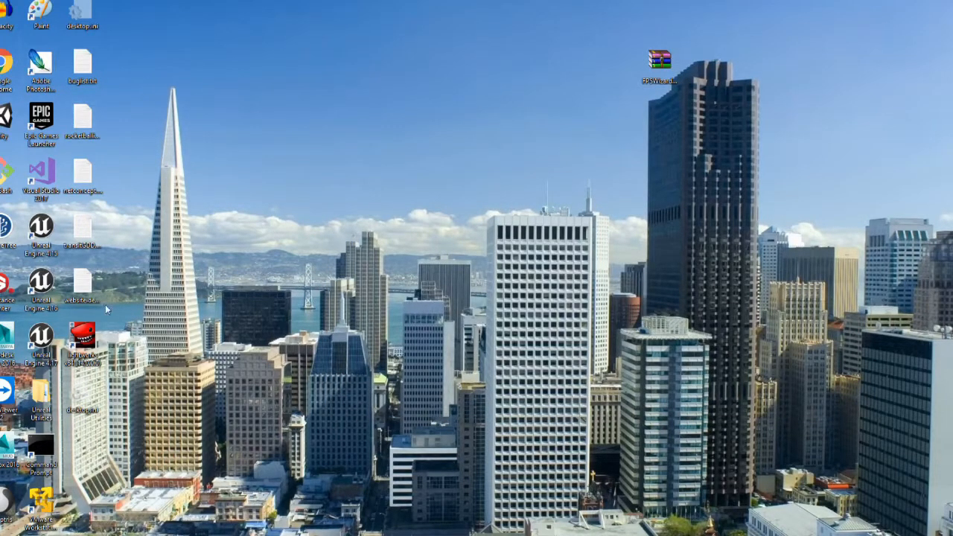
# - Switch to the Epic Games Launcher, open MyProject in the 4.17 editor, and dismiss the new plugins notification
pyautogui.click(149, 535)
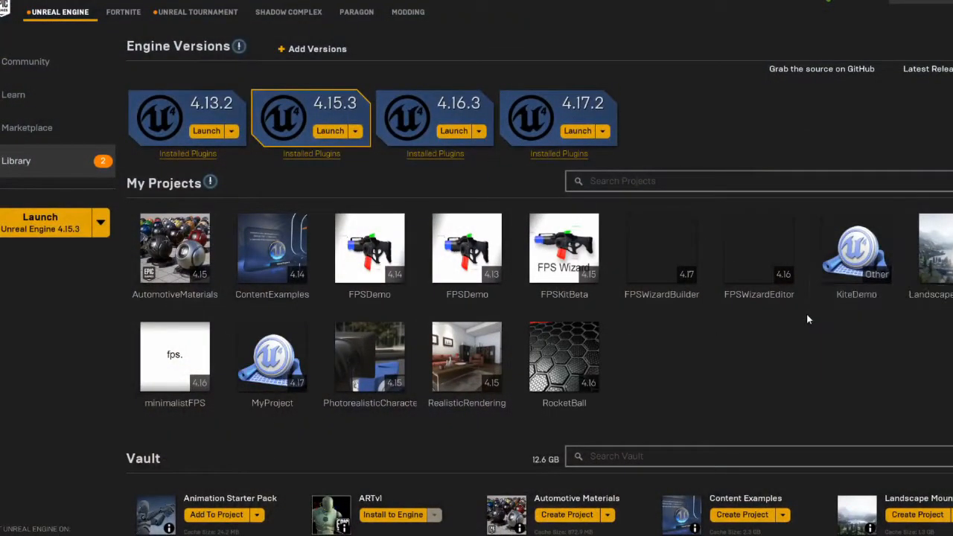
pyautogui.doubleClick(272, 357)
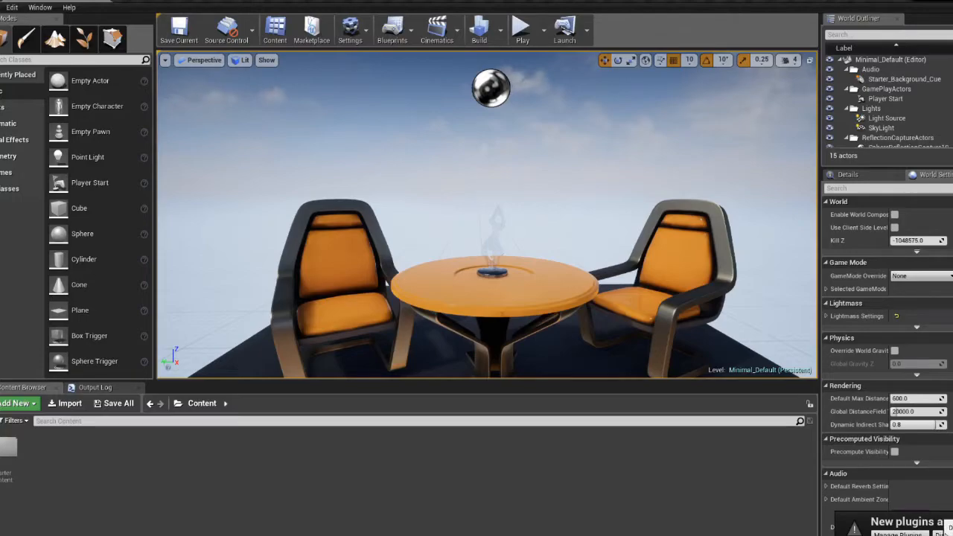
pyautogui.click(940, 533)
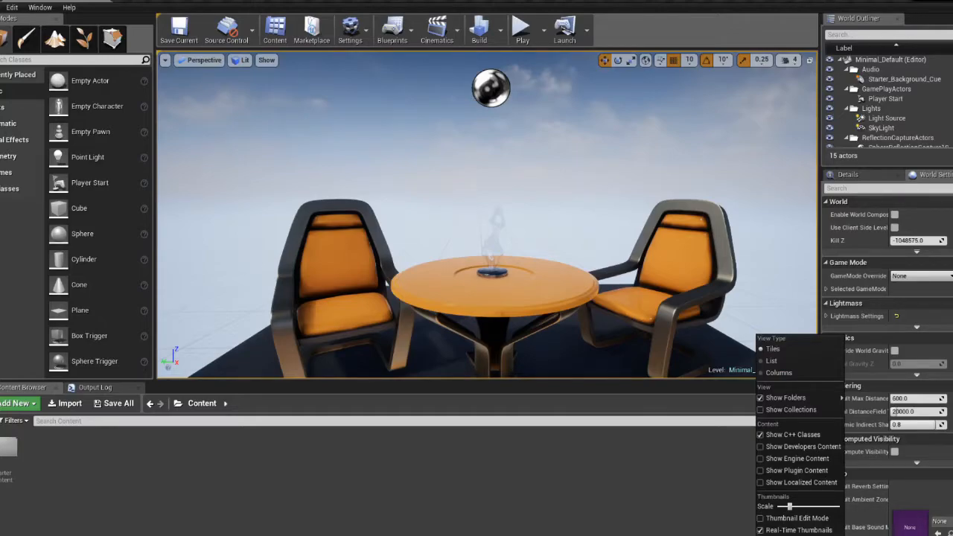
# - Enable Show Plugin Content in the Content Browser and look through the folders of FPSWizard Content, including BaseClasses and Example Blueprints
pyautogui.click(795, 471)
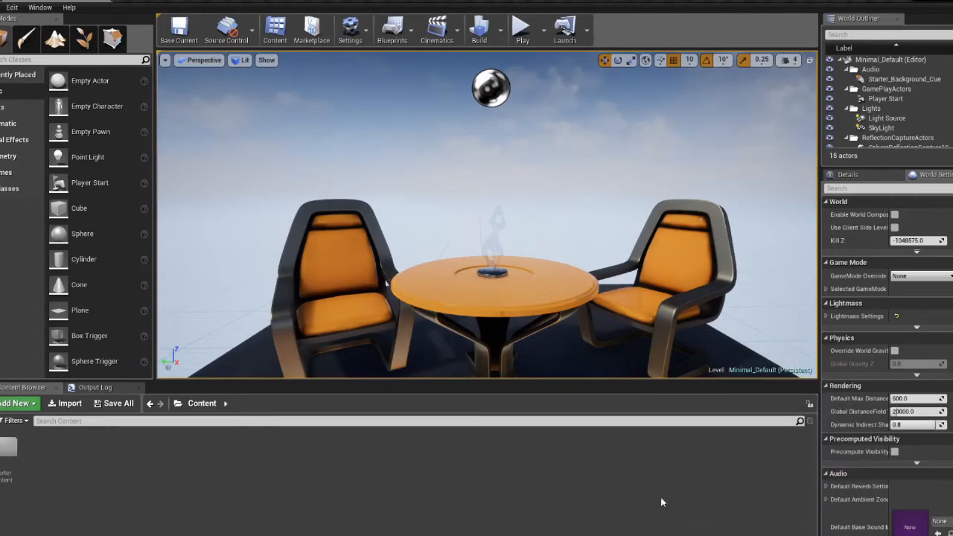
pyautogui.click(178, 406)
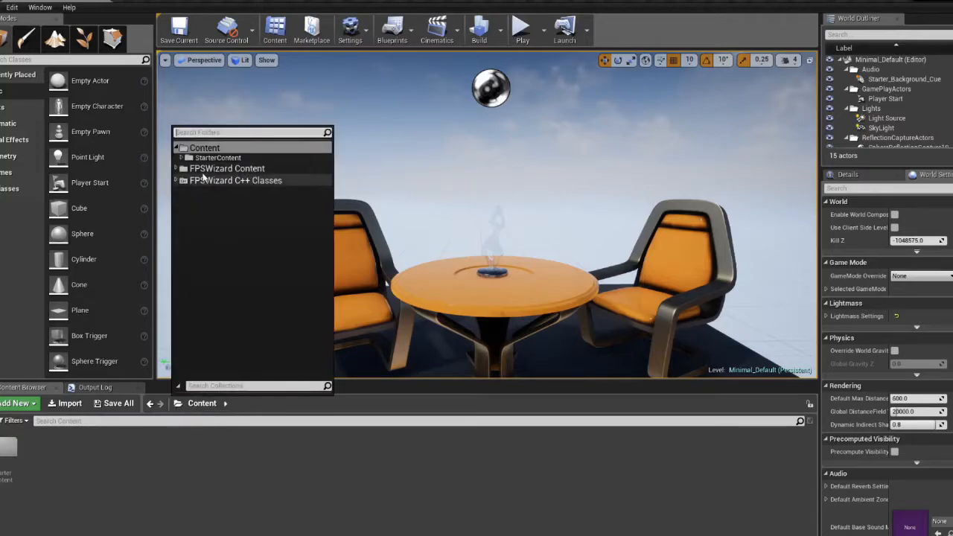
pyautogui.click(245, 169)
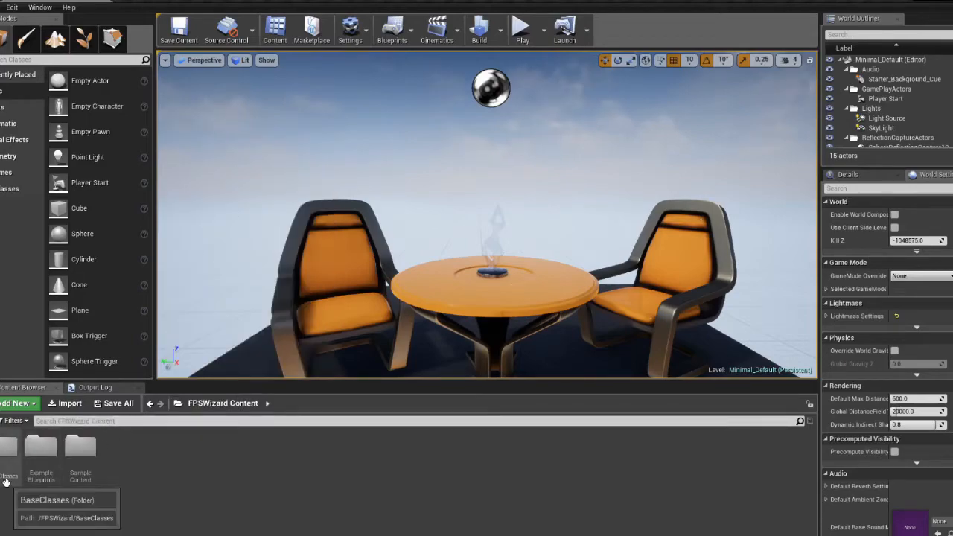
pyautogui.doubleClick(22, 465)
pyautogui.click(223, 403)
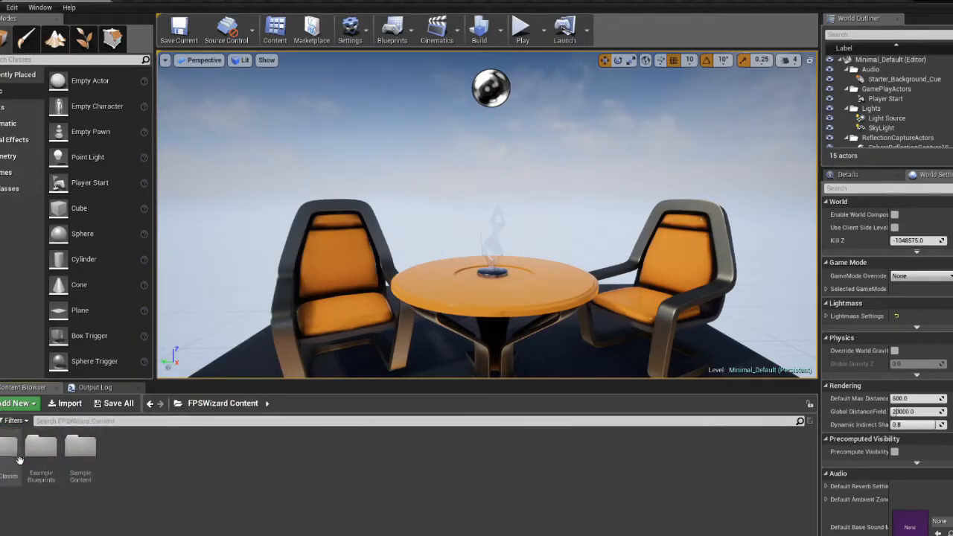
pyautogui.doubleClick(45, 452)
pyautogui.click(199, 404)
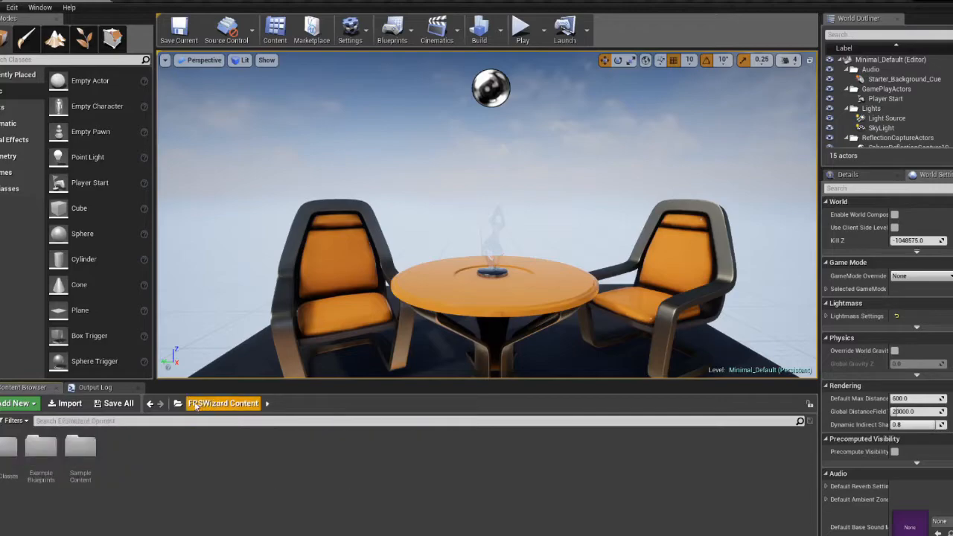
# - Import FPSWizardMaps&Modes.ini from the FPSWizard plugin's DefaultConfigs folder into the project's Maps & Modes settings
pyautogui.click(13, 8)
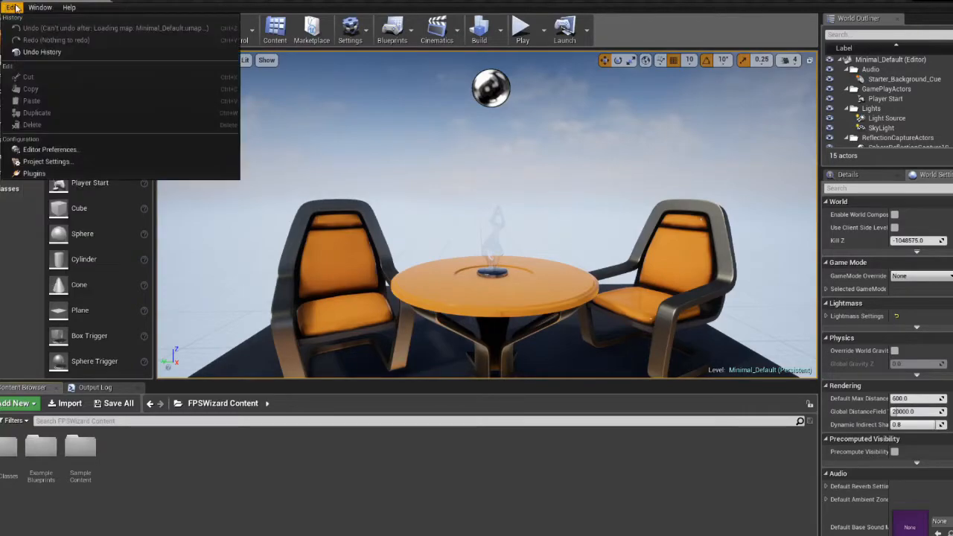
pyautogui.click(56, 163)
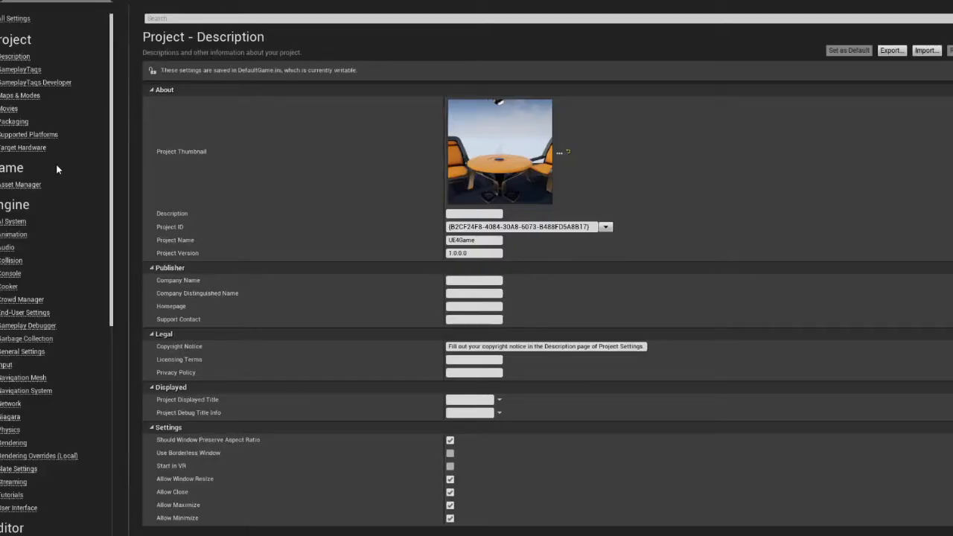
pyautogui.click(30, 97)
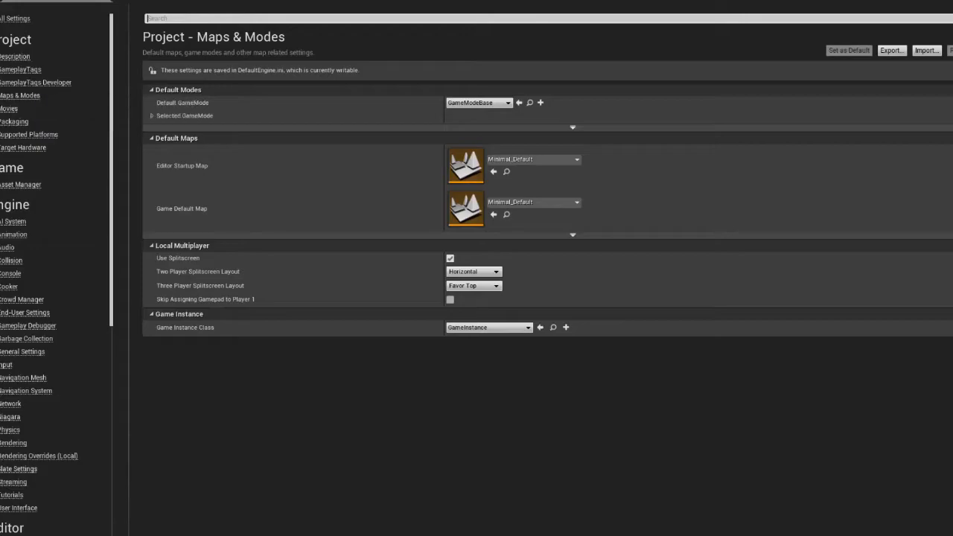
pyautogui.click(913, 50)
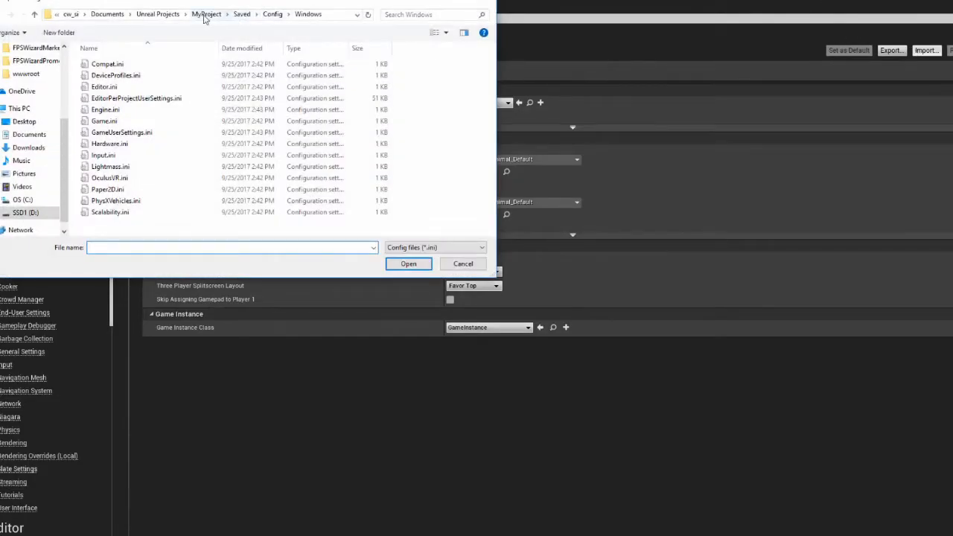
pyautogui.click(207, 15)
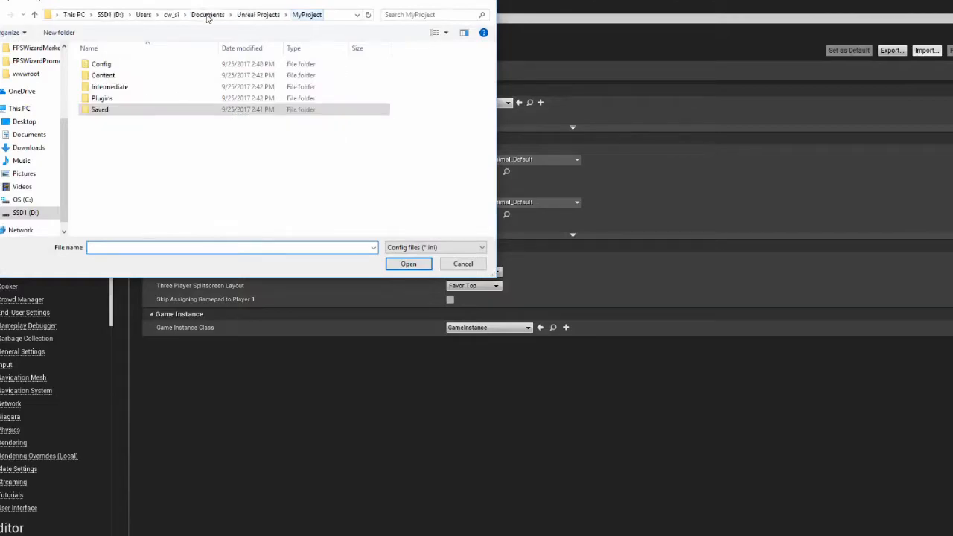
pyautogui.click(177, 99)
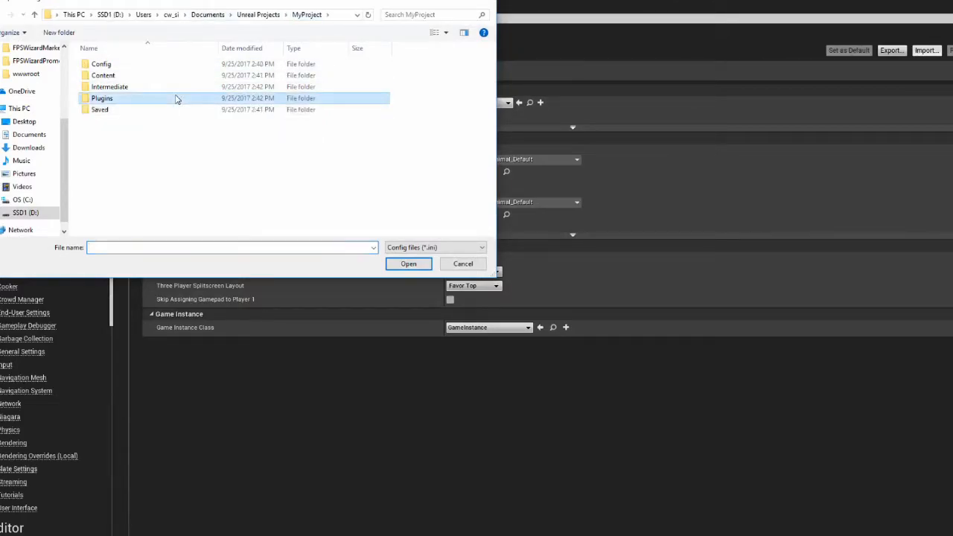
pyautogui.doubleClick(175, 99)
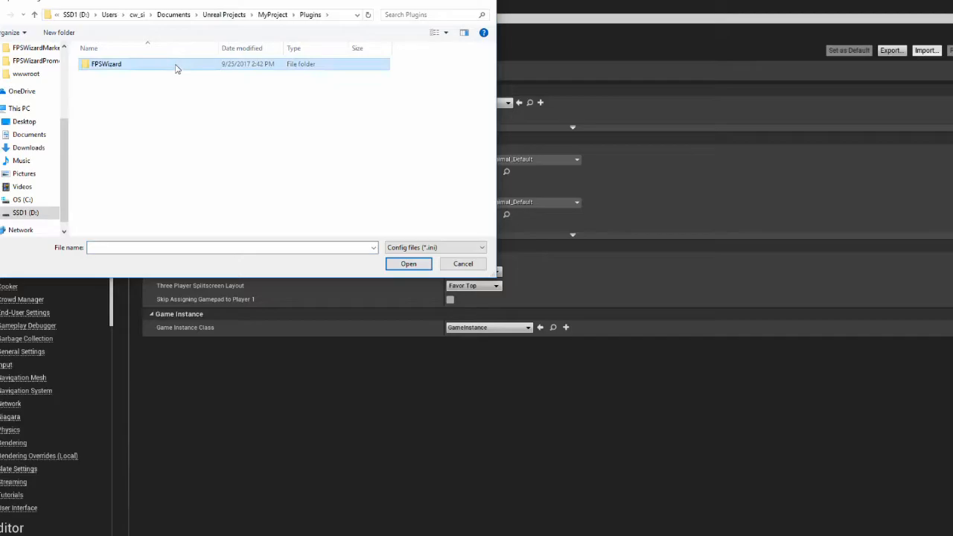
pyautogui.doubleClick(176, 66)
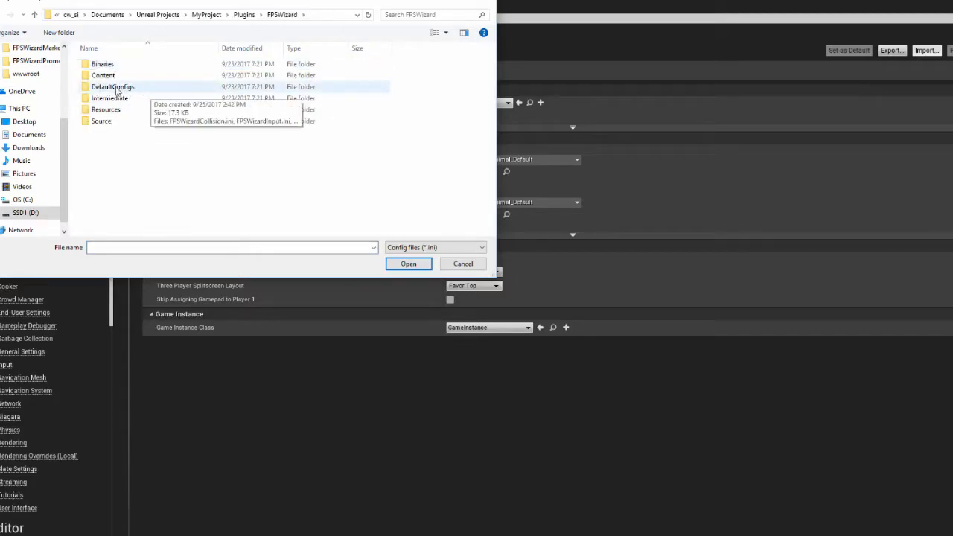
pyautogui.doubleClick(145, 87)
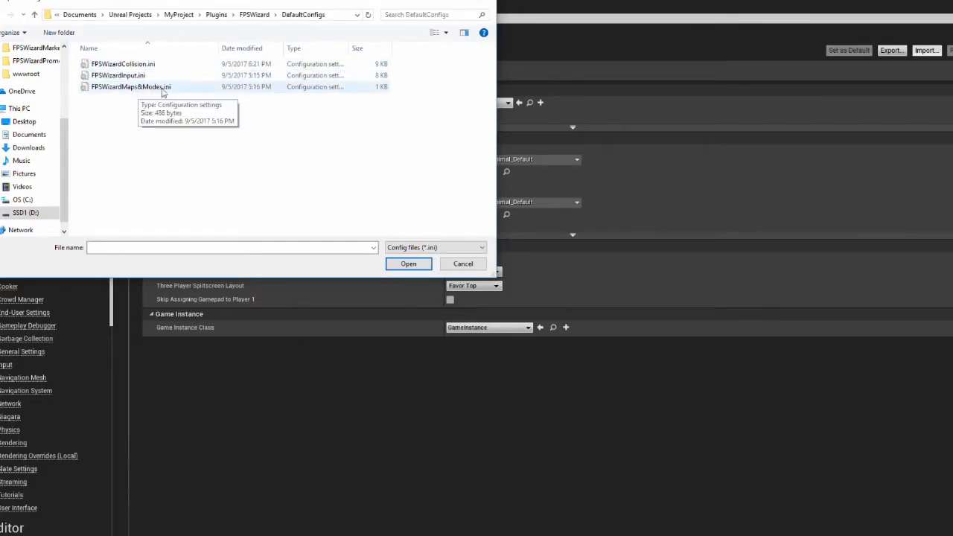
pyautogui.doubleClick(166, 87)
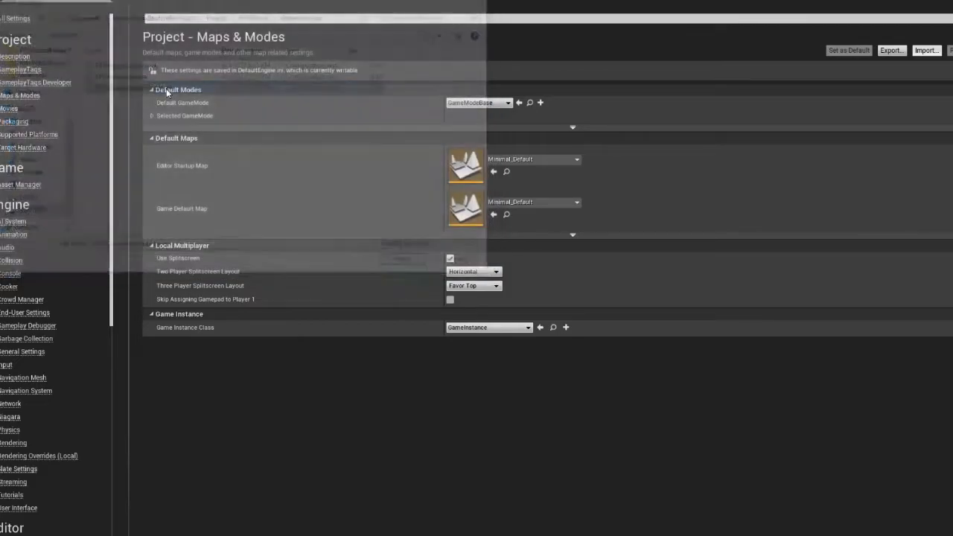
# - Import FPSWizardCollision.ini from the plugin's DefaultConfigs folder into the engine's Collision settings
pyautogui.click(13, 260)
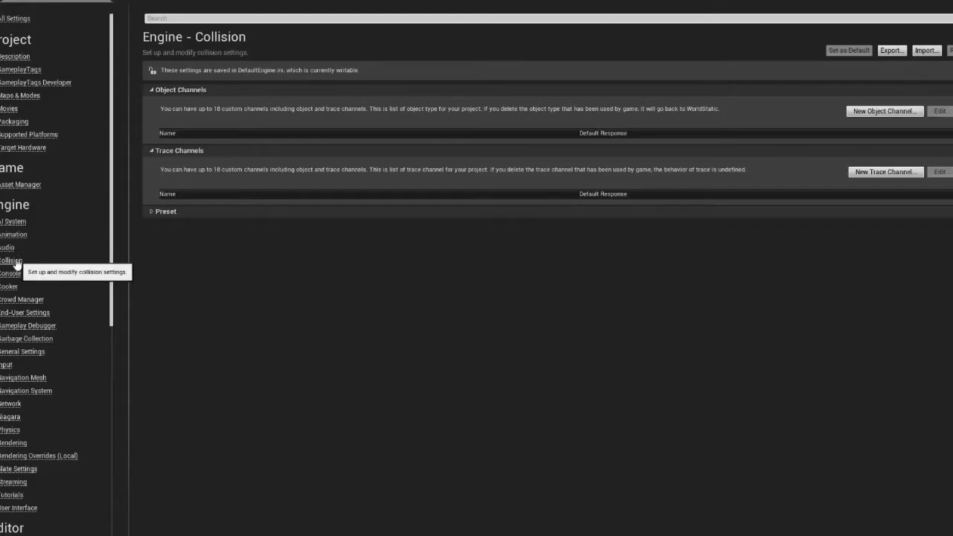
pyautogui.click(926, 50)
pyautogui.click(210, 17)
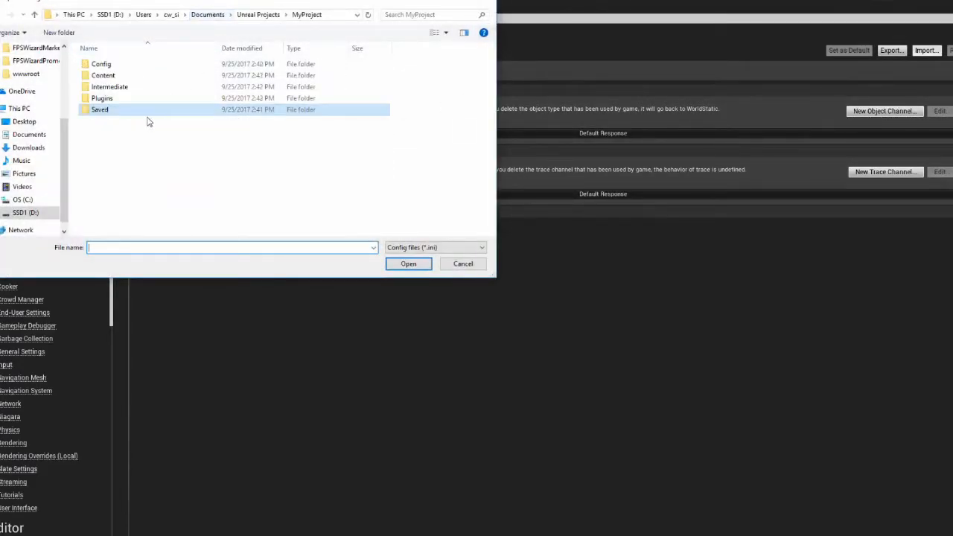
pyautogui.doubleClick(145, 97)
pyautogui.doubleClick(138, 65)
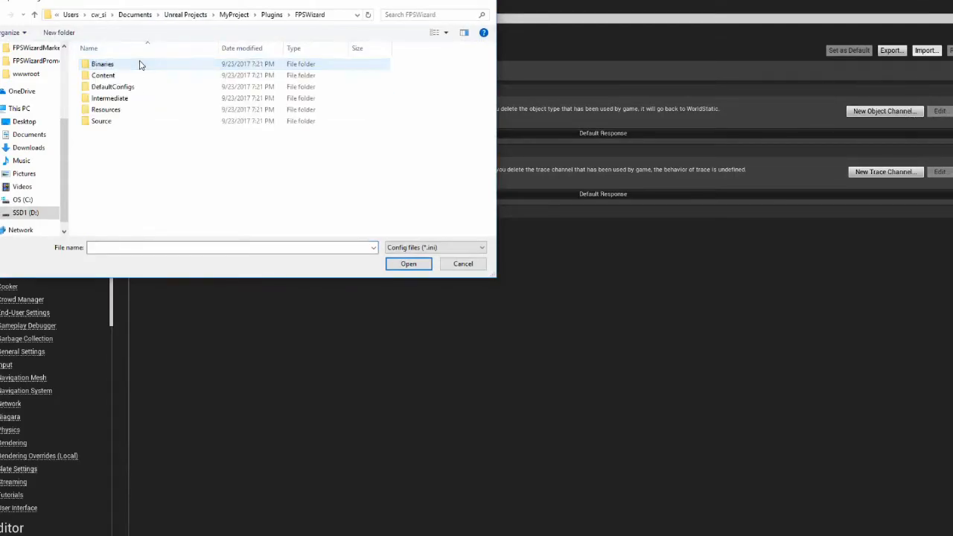
pyautogui.doubleClick(128, 87)
pyautogui.doubleClick(132, 65)
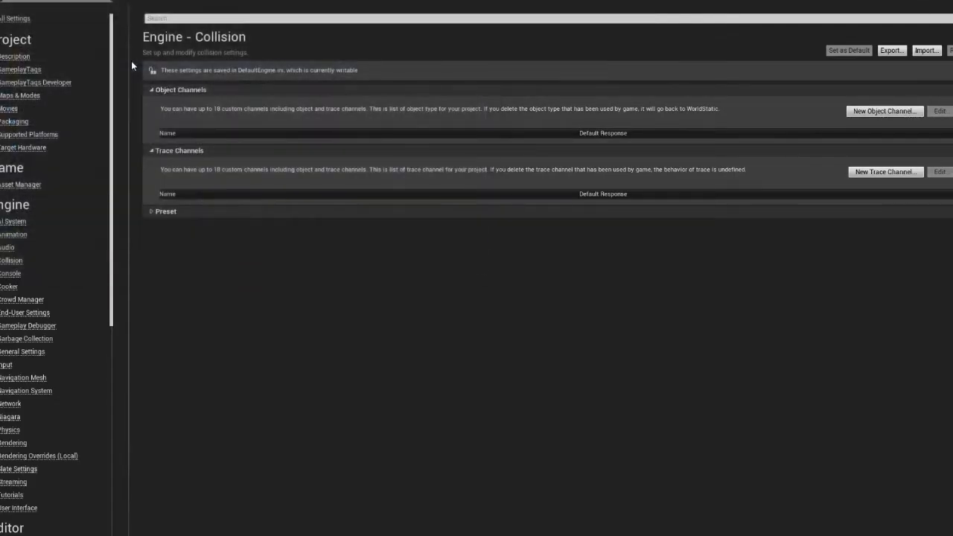
# - Import FPSWizardInput.ini from the plugin's DefaultConfigs folder into the engine's Input settings
pyautogui.click(6, 364)
pyautogui.click(926, 50)
pyautogui.click(207, 14)
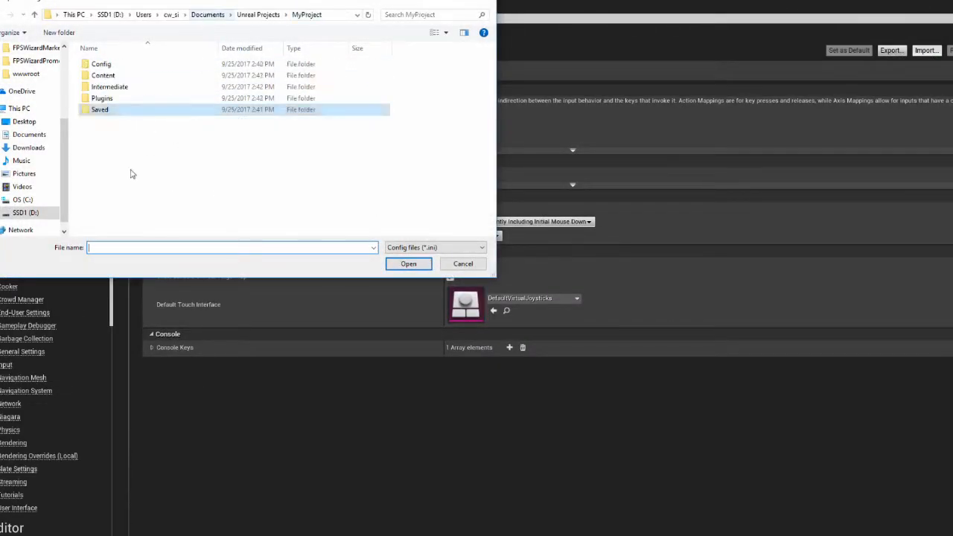
pyautogui.doubleClick(127, 98)
pyautogui.doubleClick(124, 65)
pyautogui.doubleClick(124, 87)
pyautogui.doubleClick(119, 75)
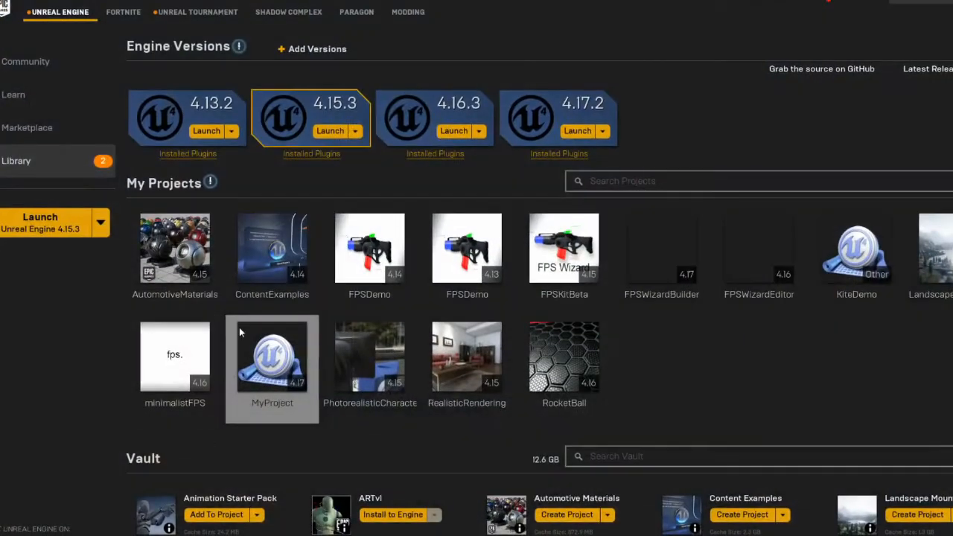
# - Reopen MyProject from the Epic Games Launcher library
pyautogui.doubleClick(249, 335)
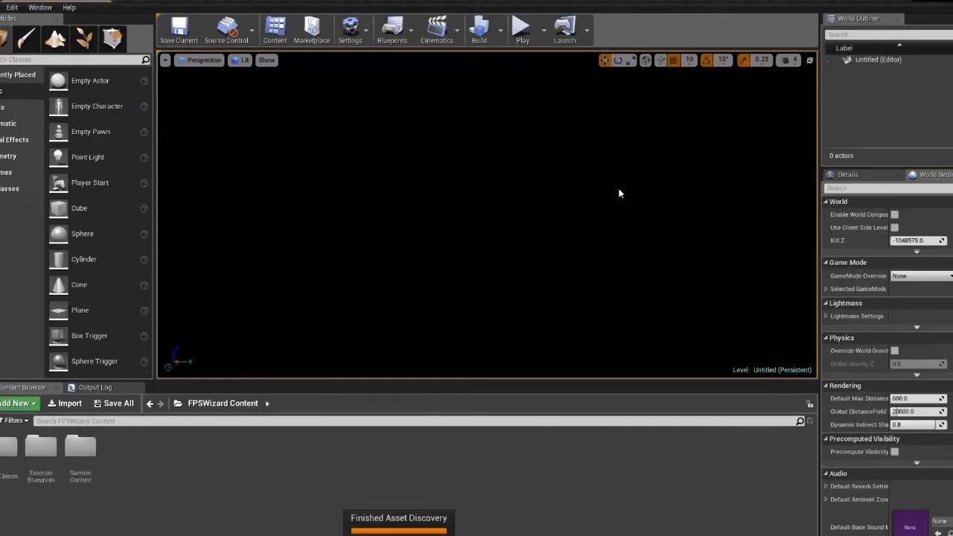
pyautogui.moveTo(481, 192); pyautogui.dragTo(551, 195, button='right')
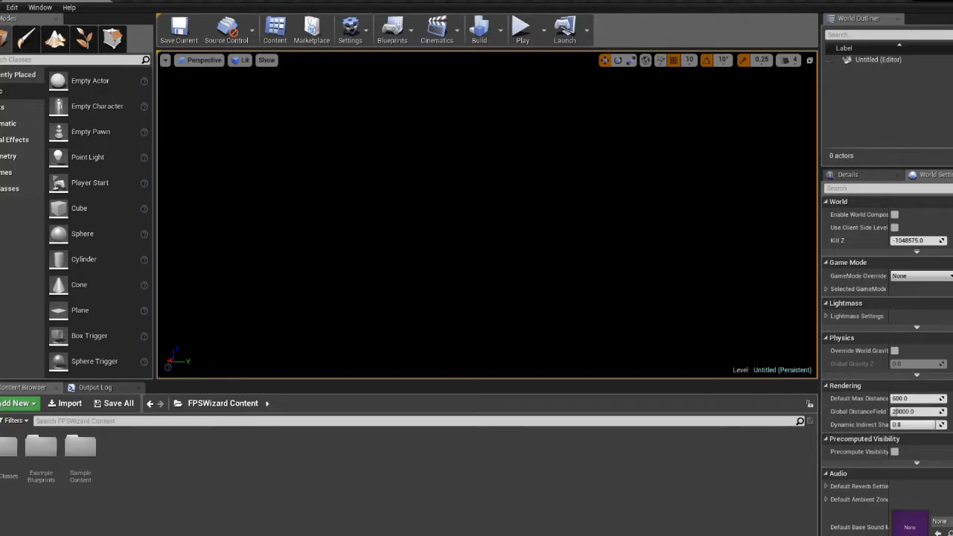
# - Switch to the Epic Games Launcher and bring up the Vault content packs in the library
pyautogui.moveTo(180, 535)
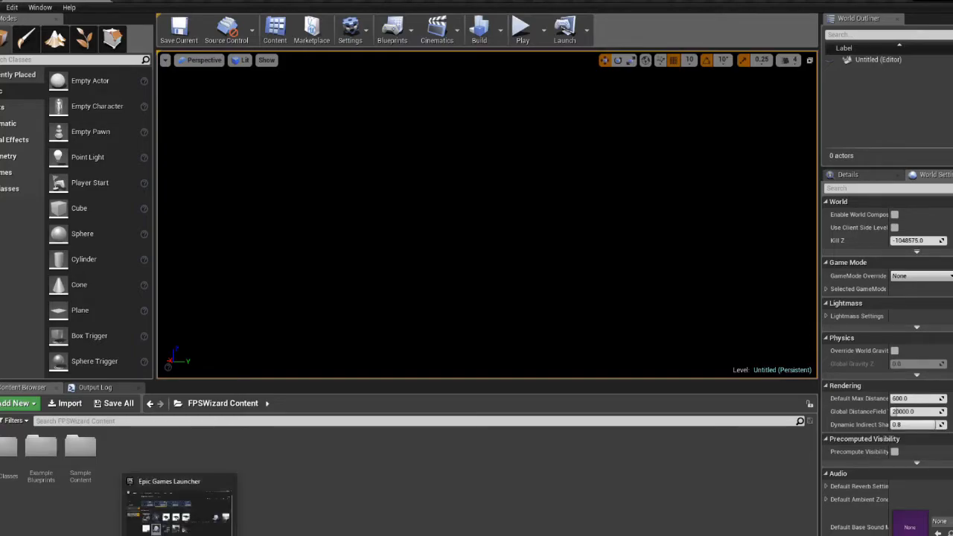
pyautogui.click(179, 514)
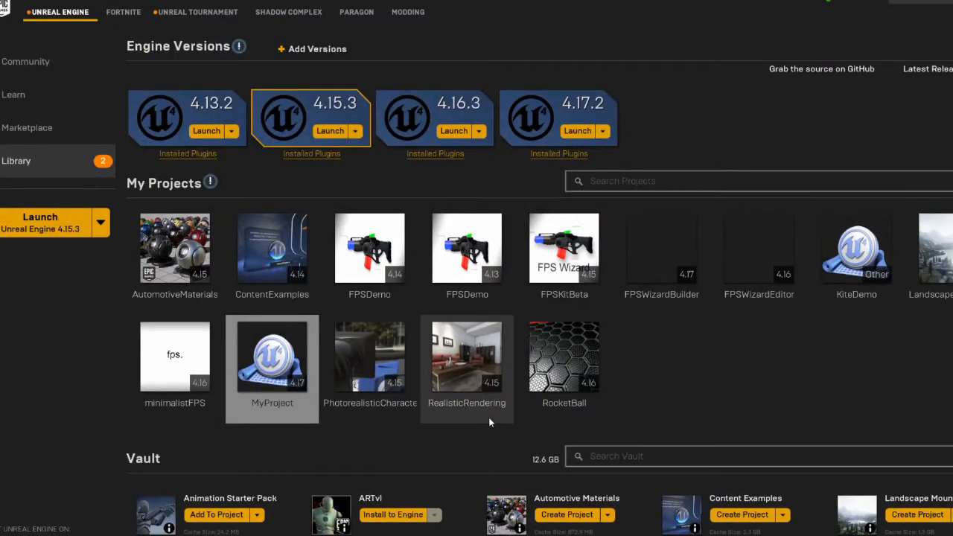
pyautogui.scroll(-2, 486, 417)
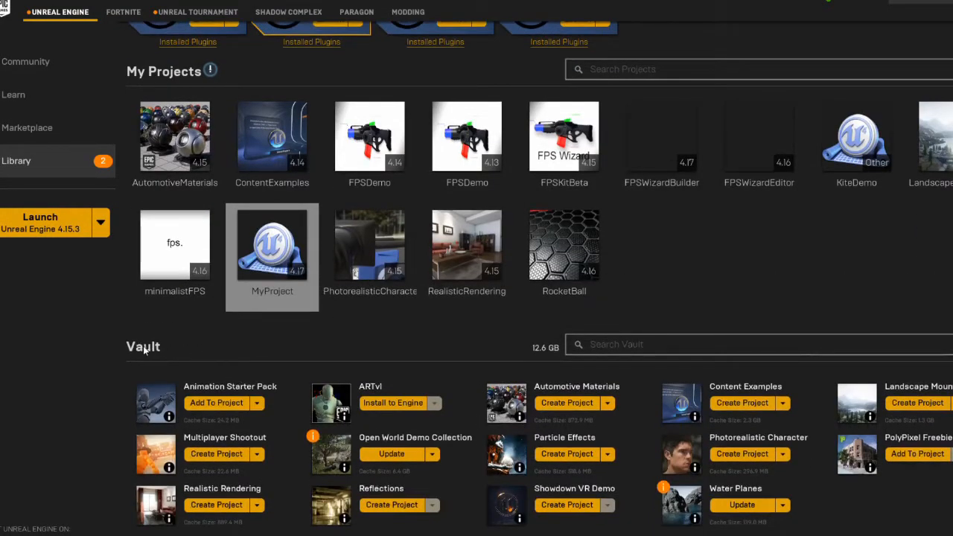